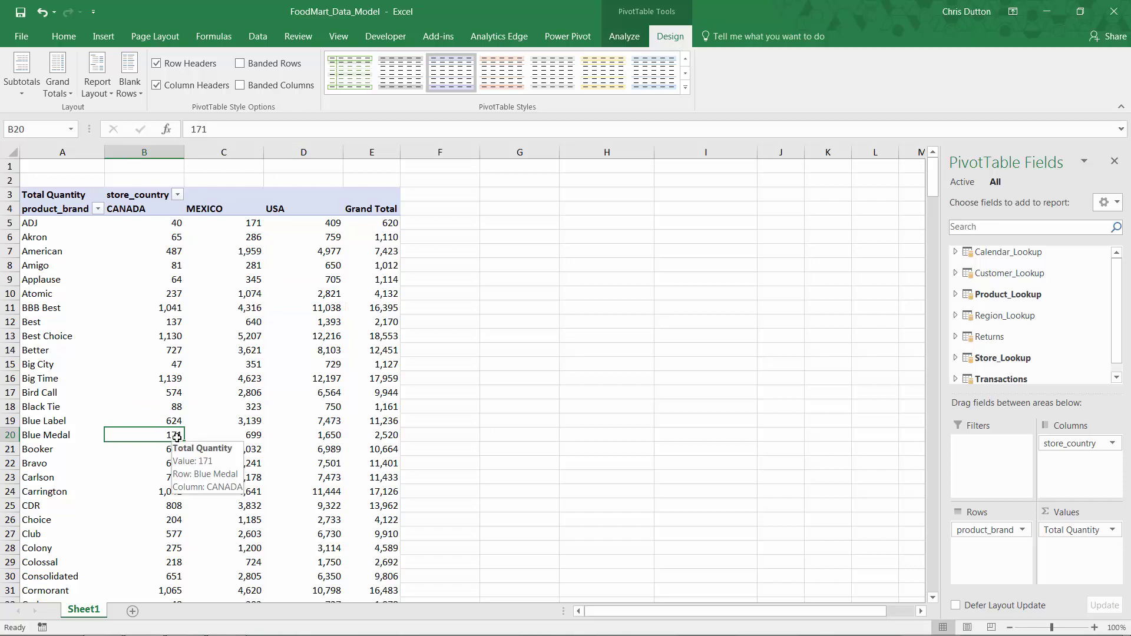
- Highlight the PivotTable cell for Blue Medal in CANADA with a yellow fill
{"action": "left_click", "coordinate": [63, 37]}
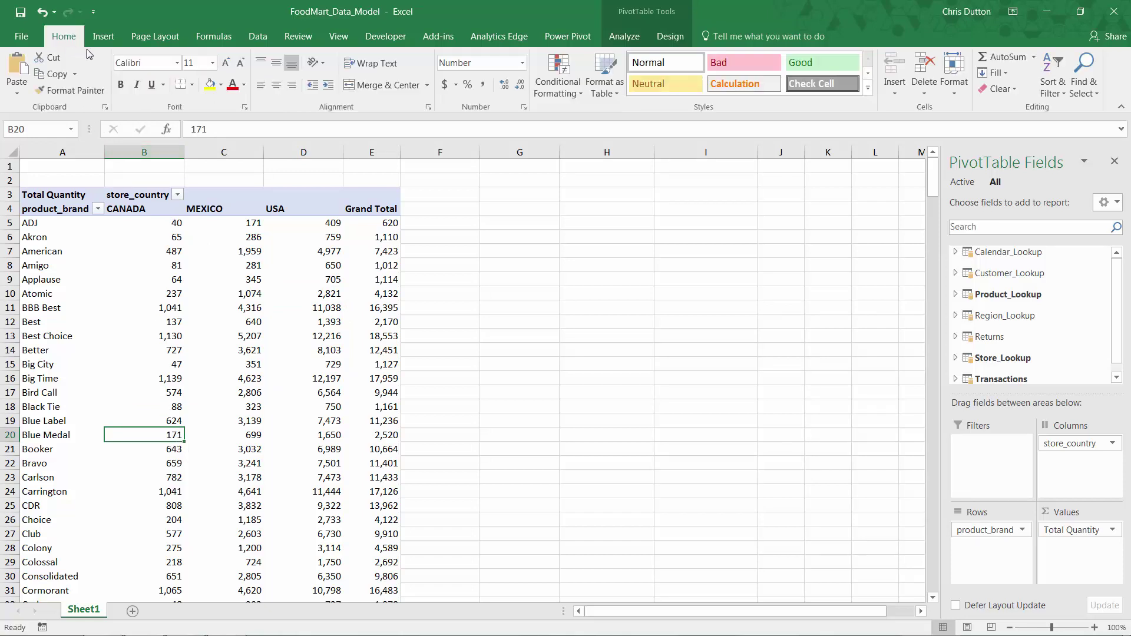
{"action": "left_click", "coordinate": [211, 84]}
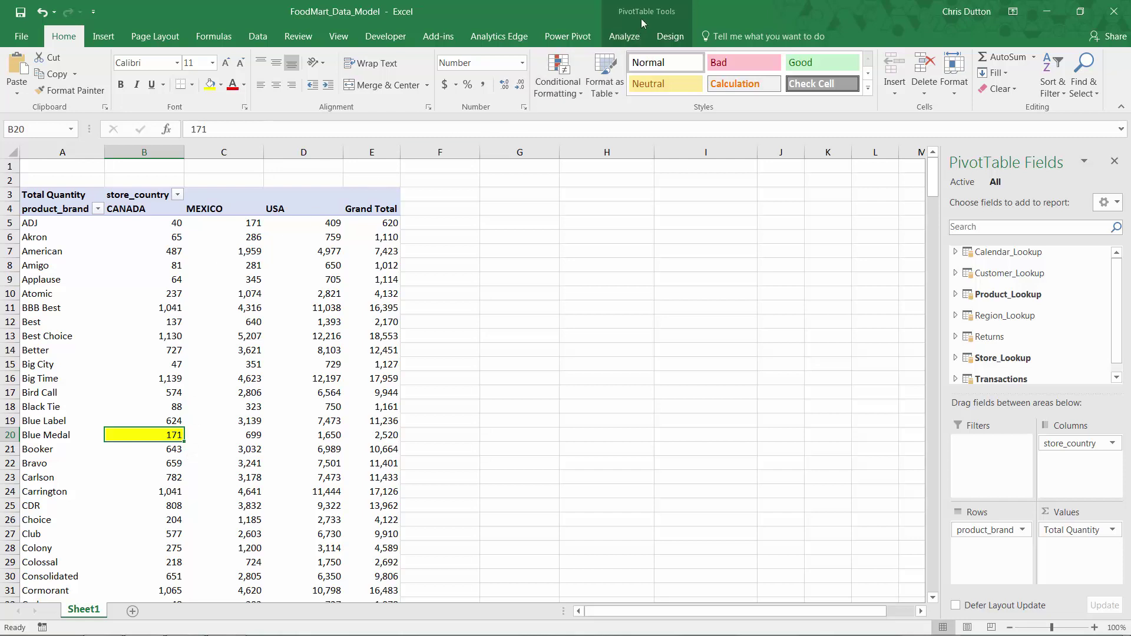
- Open the Power Pivot data model and filter the Store_Lookup table's store_country column to CANADA only
{"action": "left_click", "coordinate": [567, 37]}
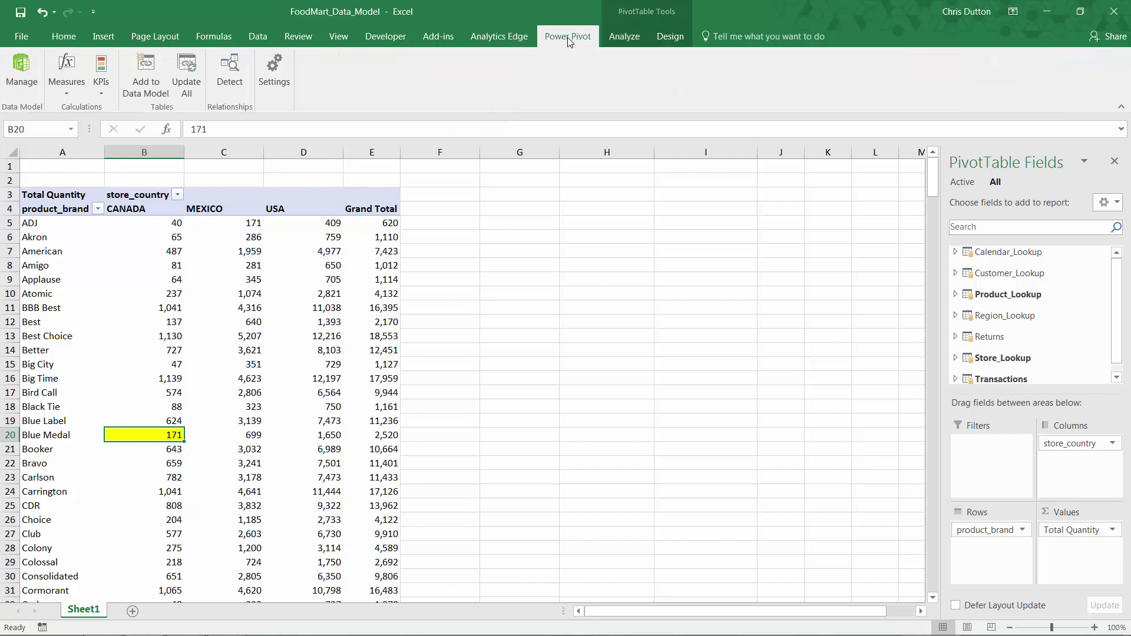
{"action": "left_click", "coordinate": [22, 72]}
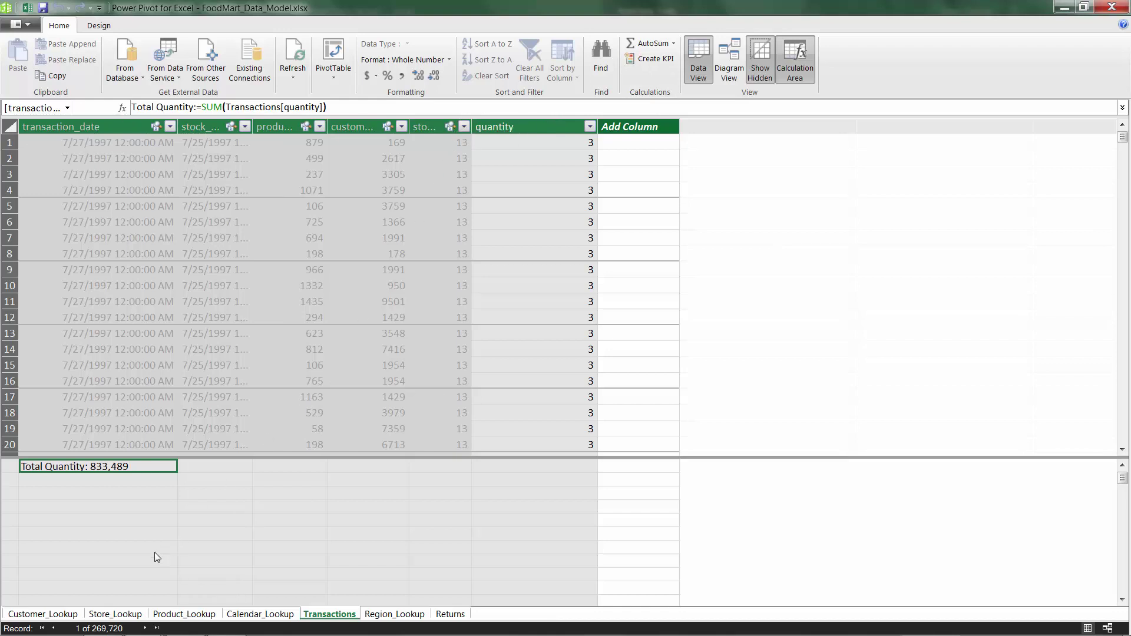
{"action": "left_click", "coordinate": [98, 616]}
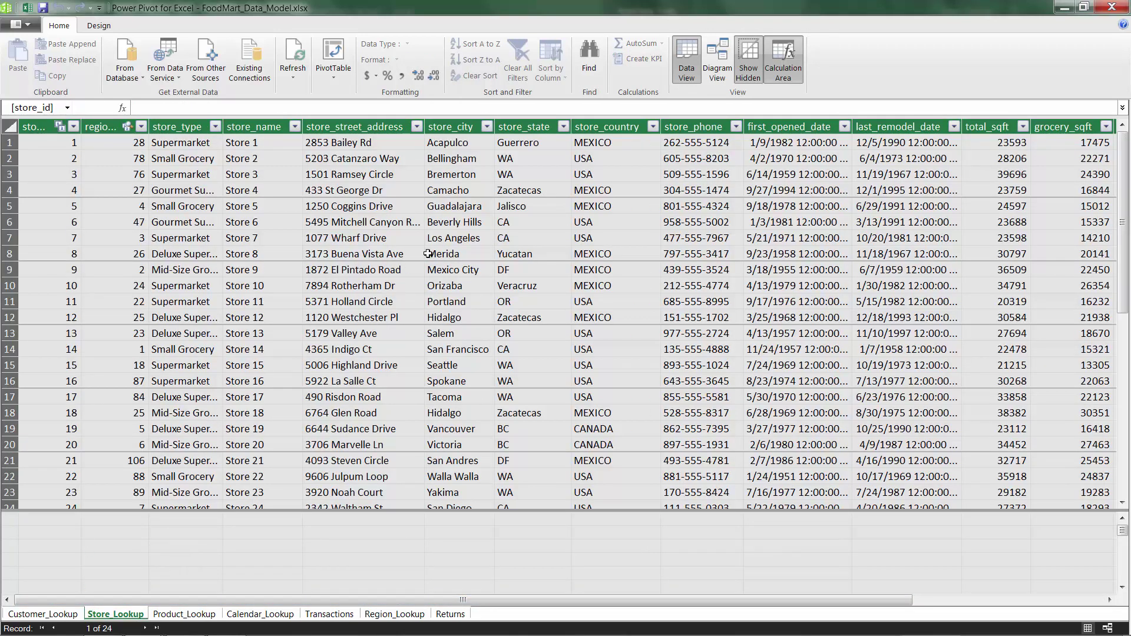
{"action": "left_click", "coordinate": [653, 127]}
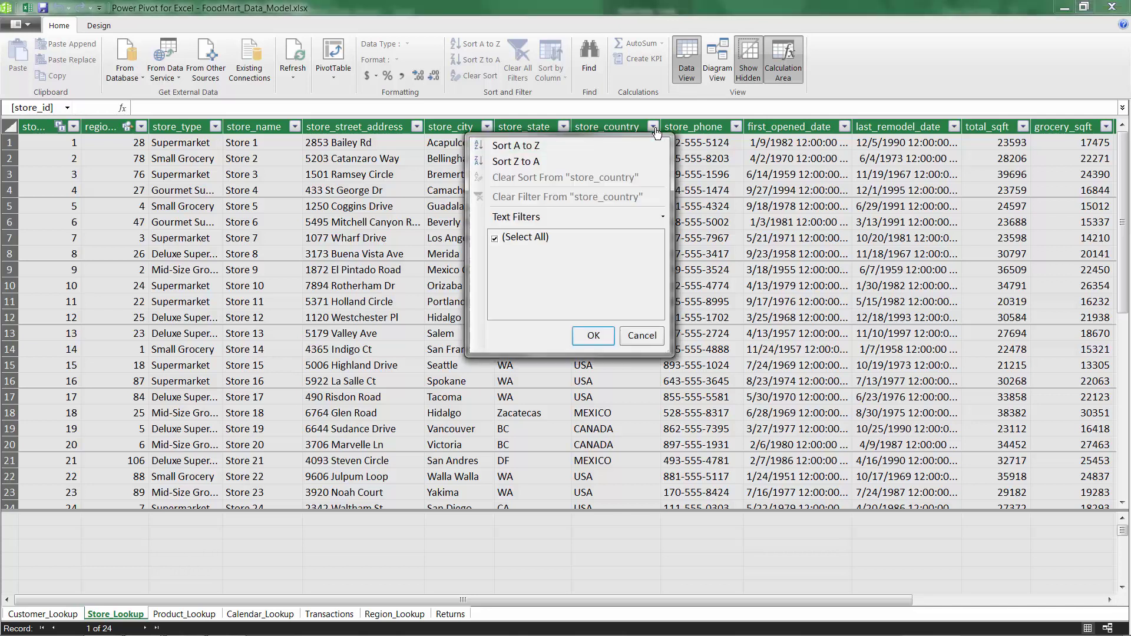
{"action": "left_click", "coordinate": [501, 238]}
{"action": "left_click", "coordinate": [496, 252]}
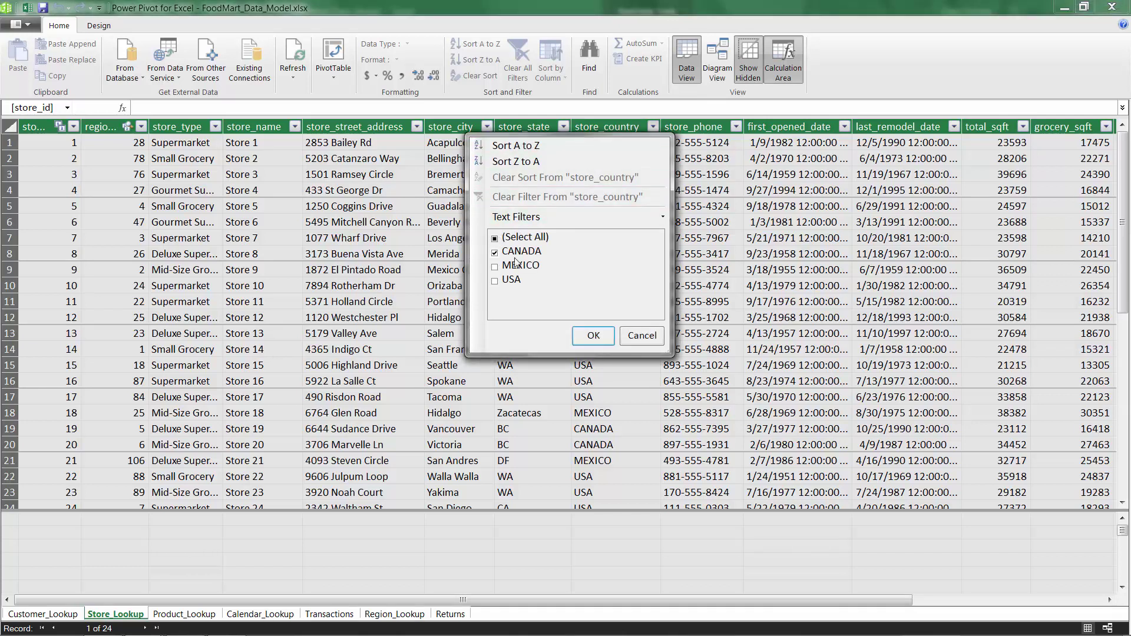
{"action": "left_click", "coordinate": [593, 337]}
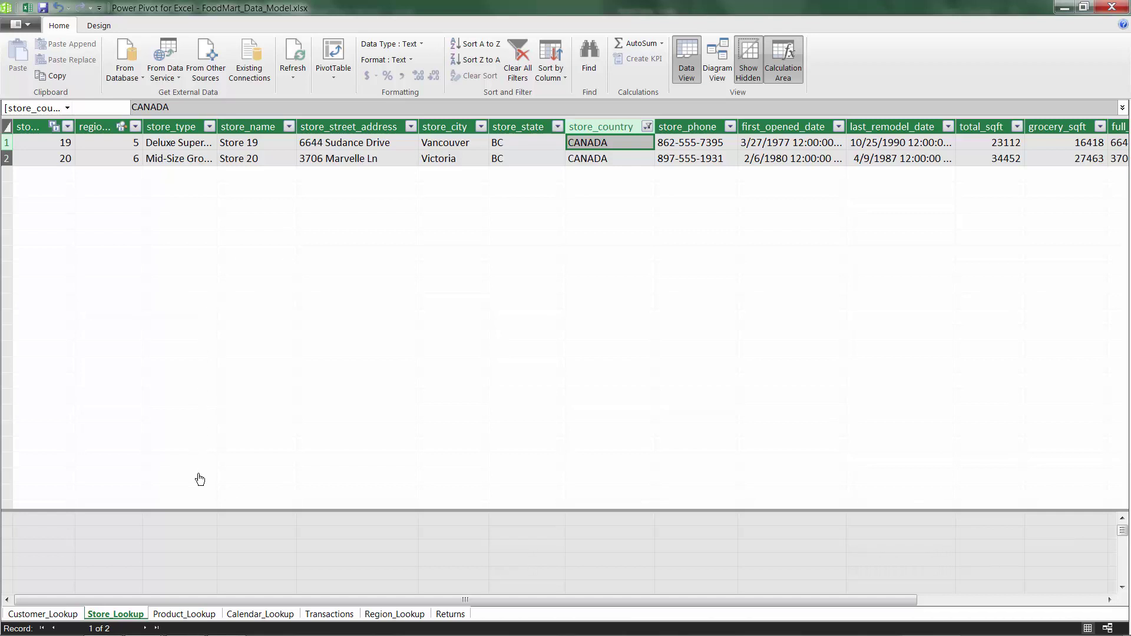
- Filter the Product_Lookup table's product_brand column to Blue Medal only
{"action": "left_click", "coordinate": [187, 614]}
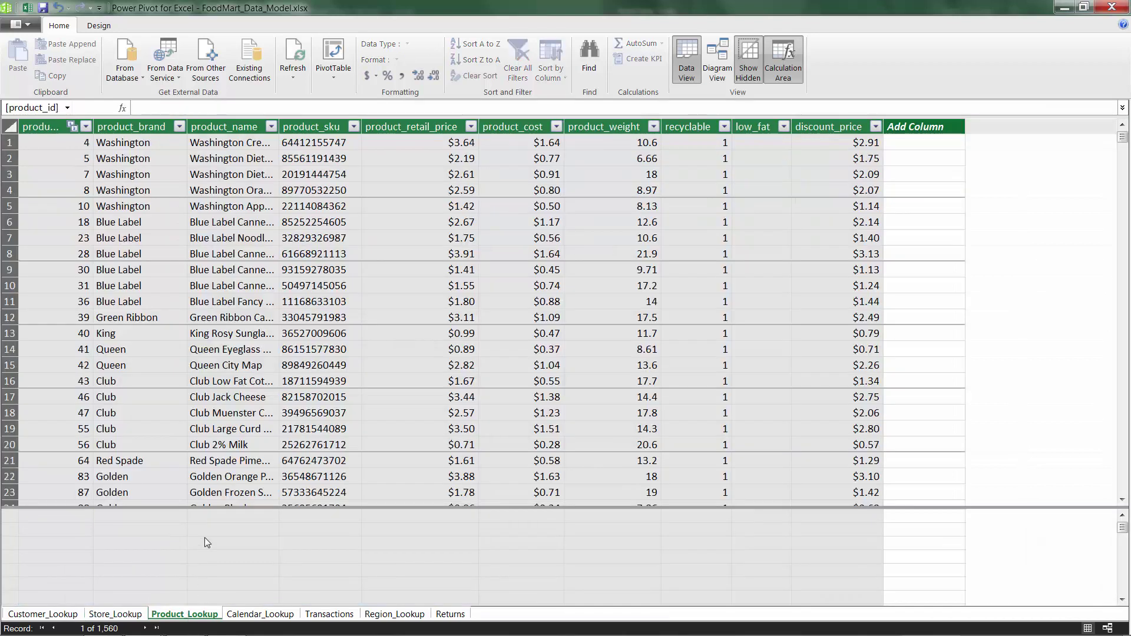
{"action": "left_click", "coordinate": [179, 126]}
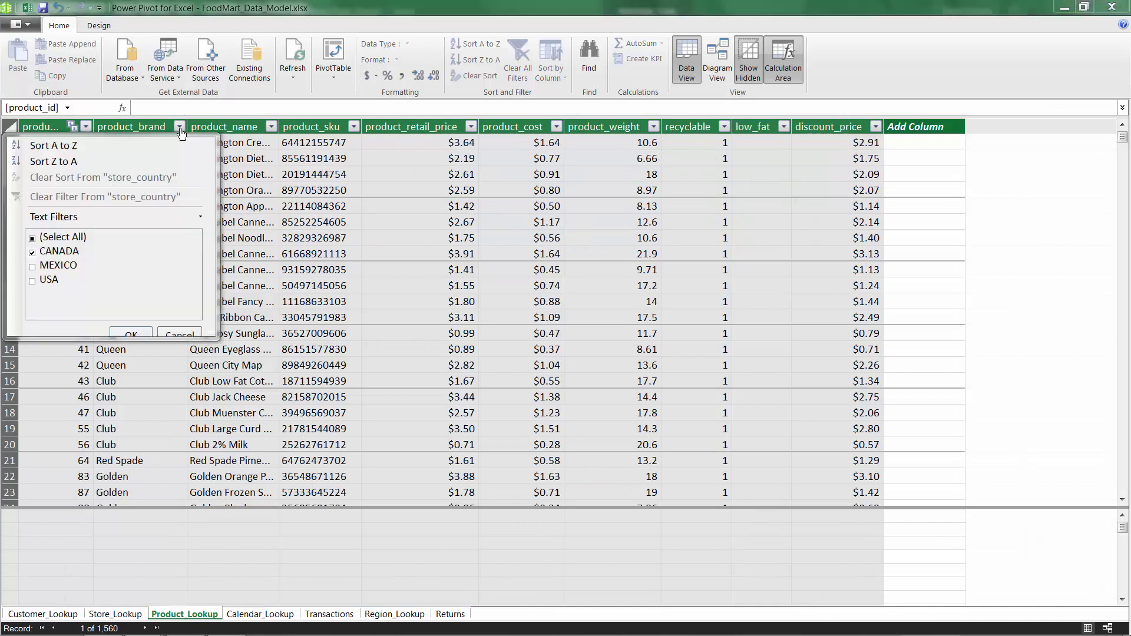
{"action": "left_click_drag", "start_coordinate": [213, 339], "coordinate": [339, 533]}
{"action": "left_click", "coordinate": [32, 238]}
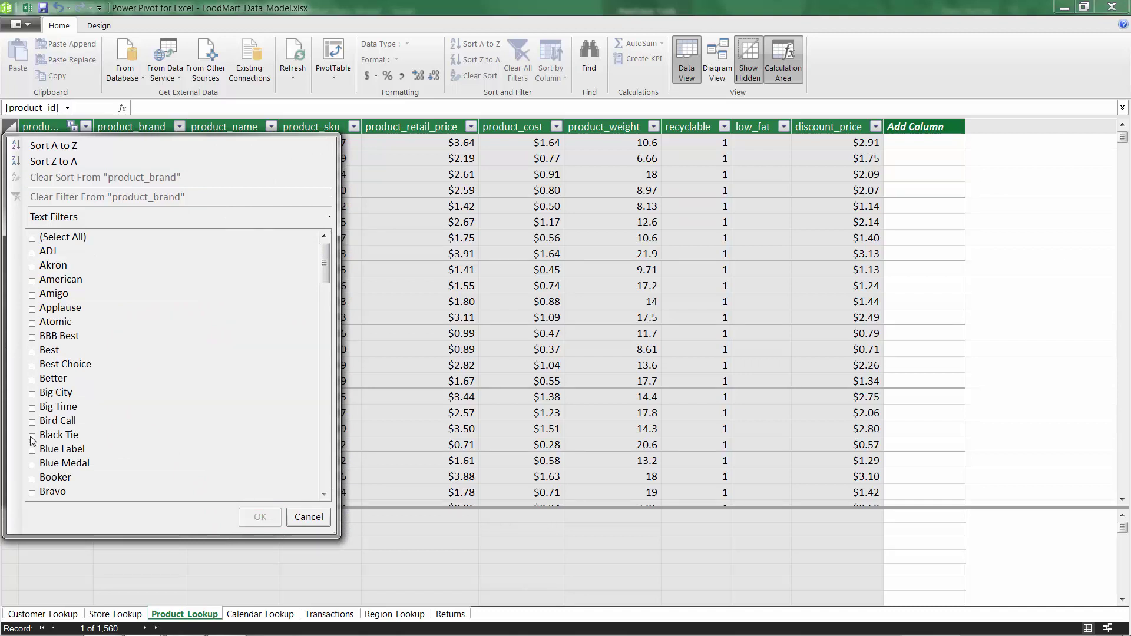
{"action": "left_click", "coordinate": [33, 464]}
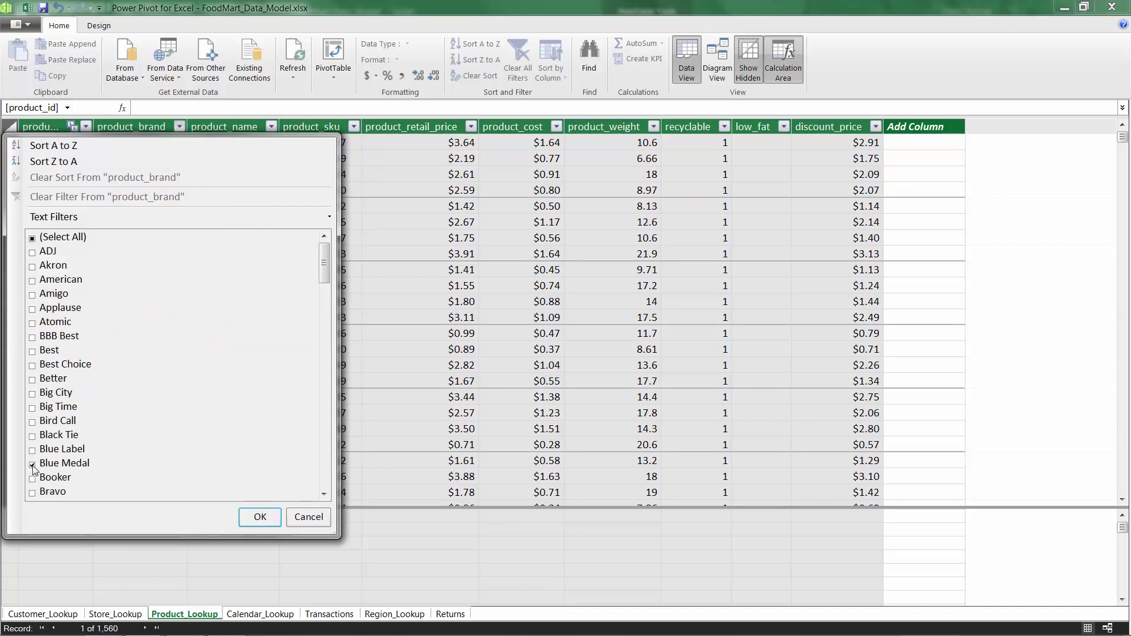
{"action": "left_click", "coordinate": [263, 521]}
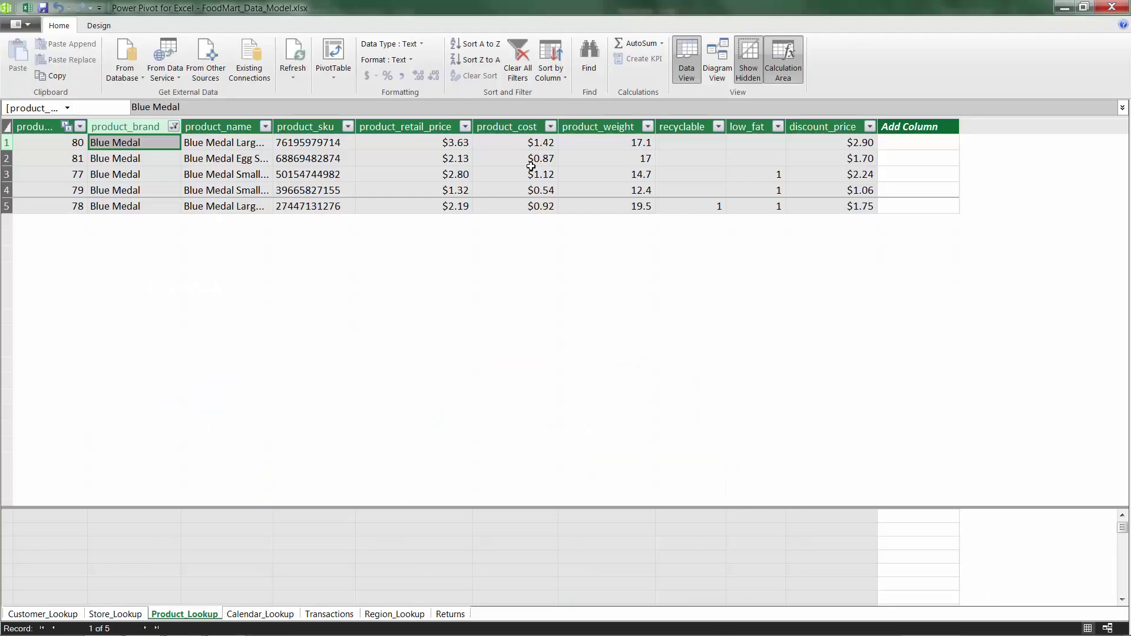
- Examine the relationships between the lookup and data tables in the diagram view, and return to the data view
{"action": "left_click", "coordinate": [716, 63]}
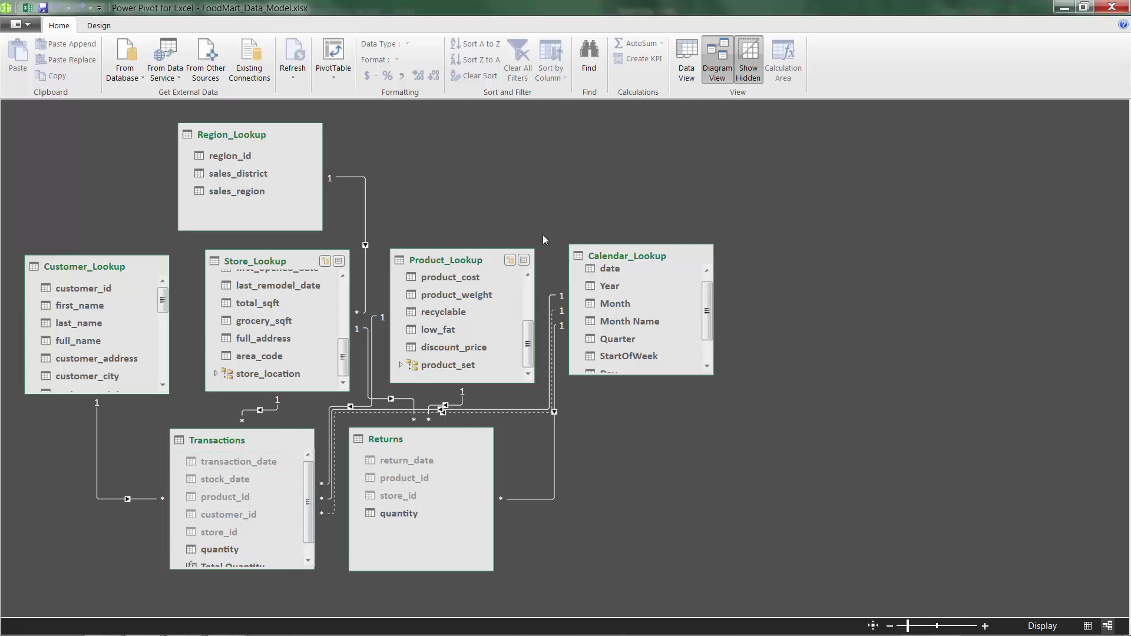
{"action": "left_click", "coordinate": [684, 54]}
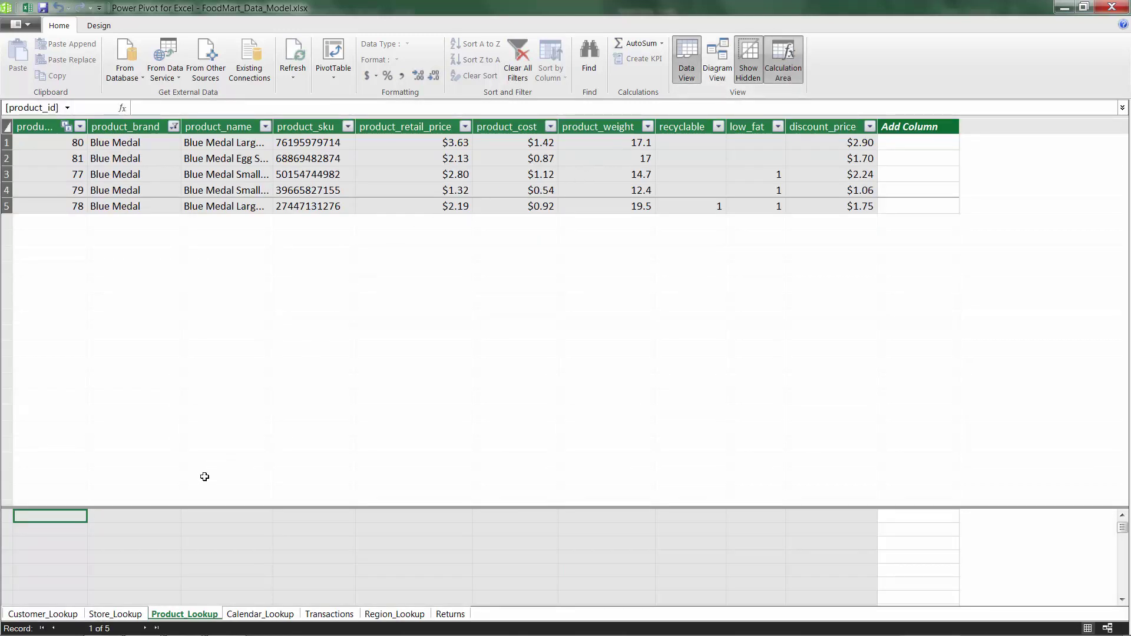
- Widen the store_id columns in Store_Lookup and Transactions, and filter Transactions to store_id 19 and 20
{"action": "left_click", "coordinate": [106, 616]}
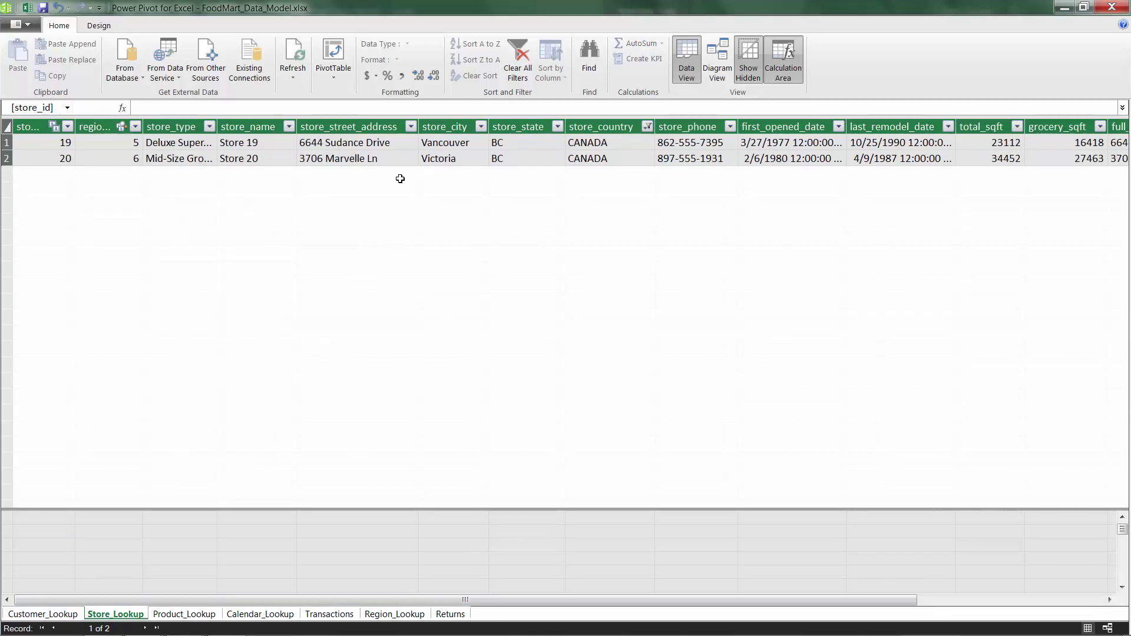
{"action": "double_click", "coordinate": [76, 127]}
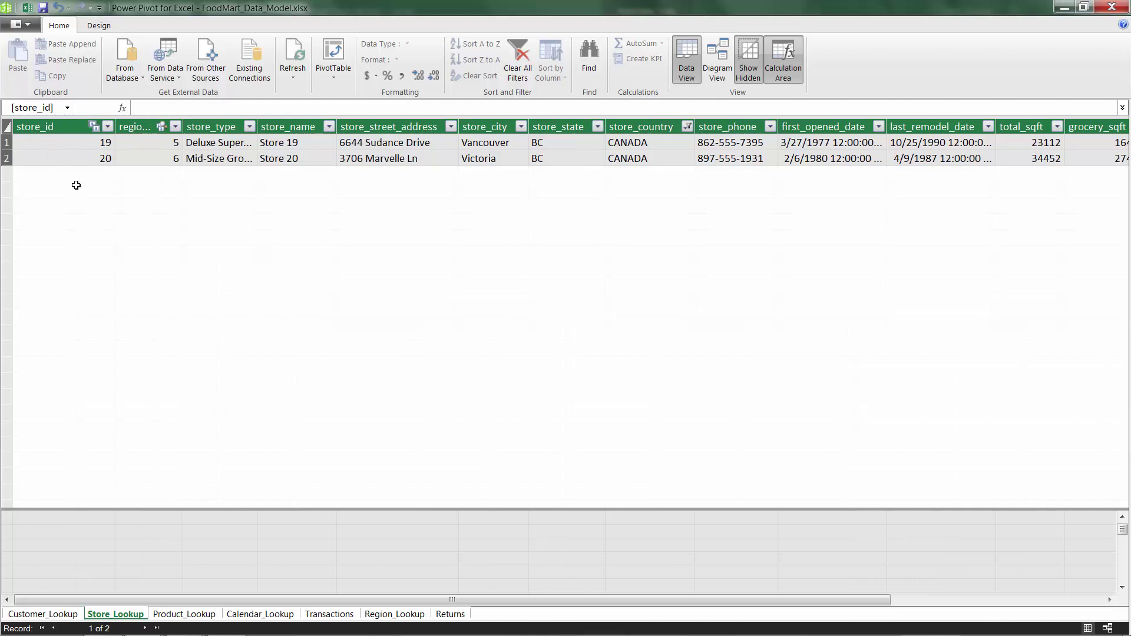
{"action": "left_click", "coordinate": [321, 613]}
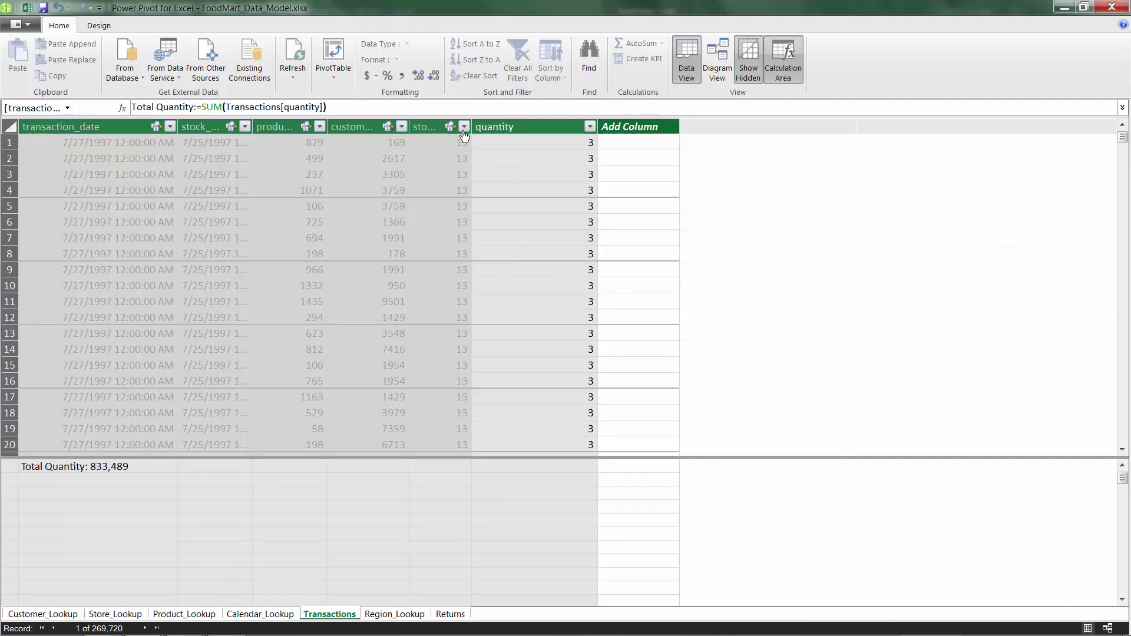
{"action": "left_click_drag", "start_coordinate": [472, 127], "coordinate": [517, 127]}
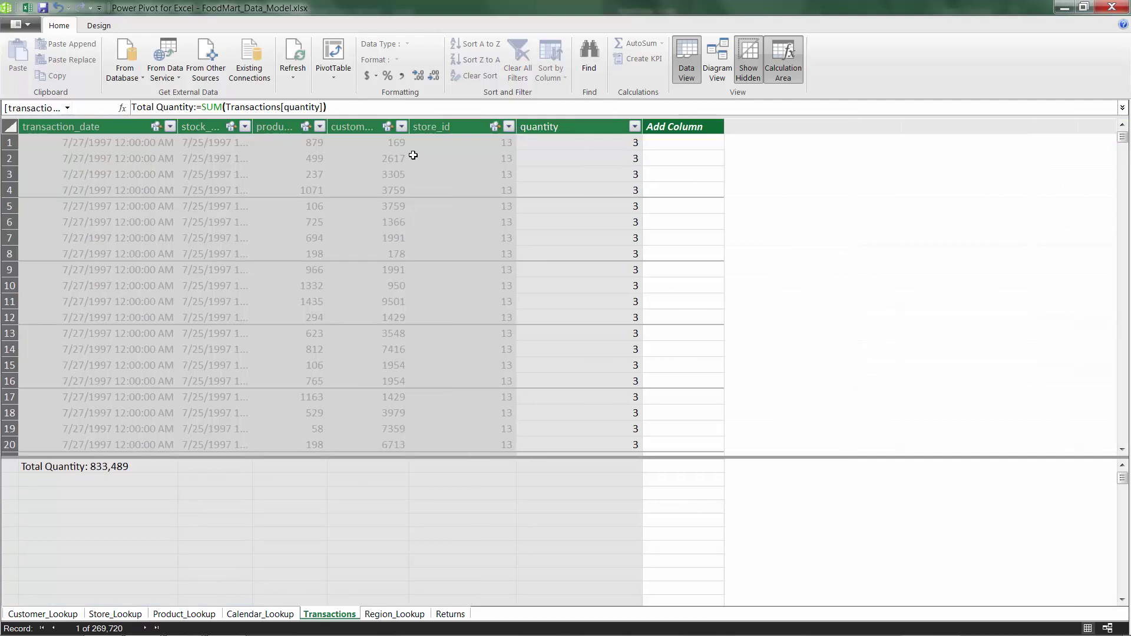
{"action": "left_click", "coordinate": [509, 126]}
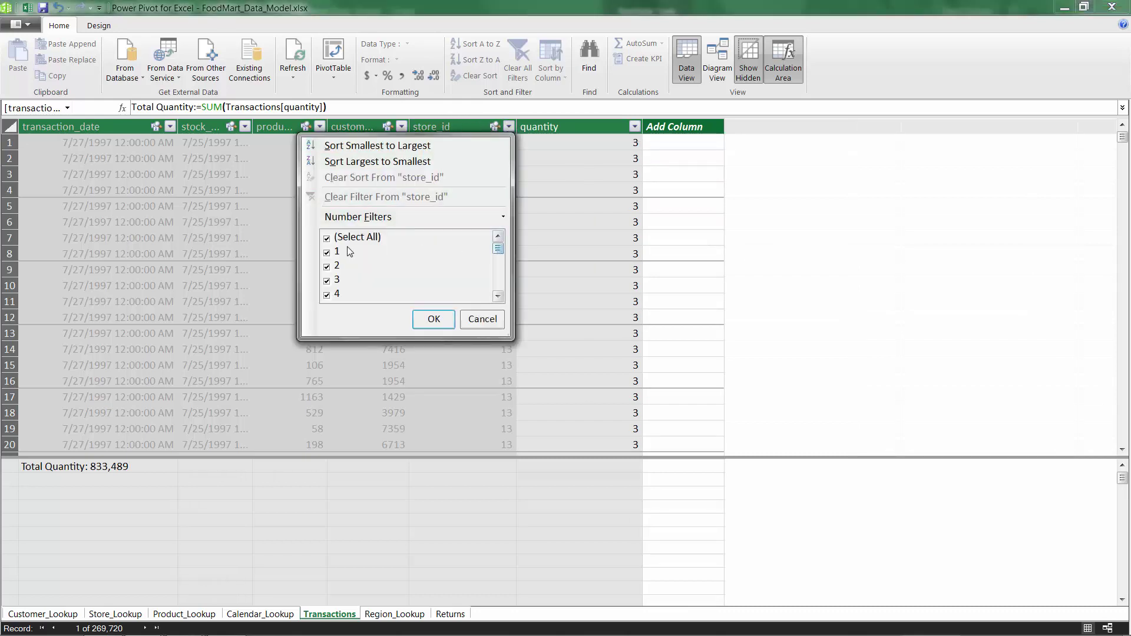
{"action": "left_click", "coordinate": [328, 241]}
{"action": "left_click_drag", "start_coordinate": [506, 334], "coordinate": [576, 463]}
{"action": "left_click_drag", "start_coordinate": [574, 356], "coordinate": [567, 415]}
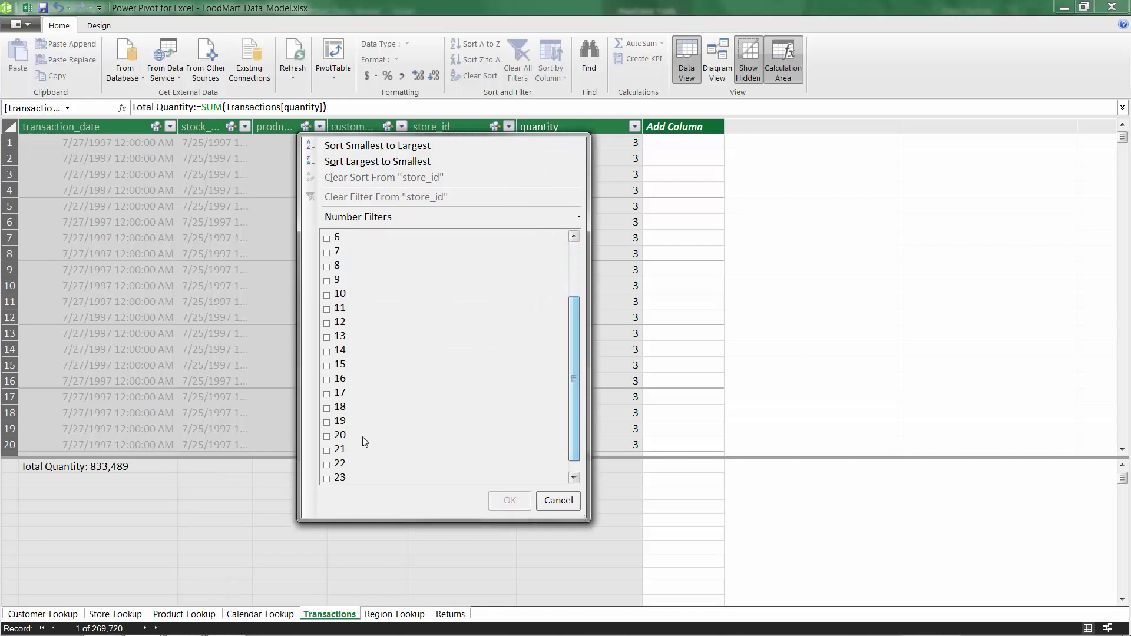
{"action": "left_click", "coordinate": [327, 422]}
{"action": "left_click", "coordinate": [327, 436]}
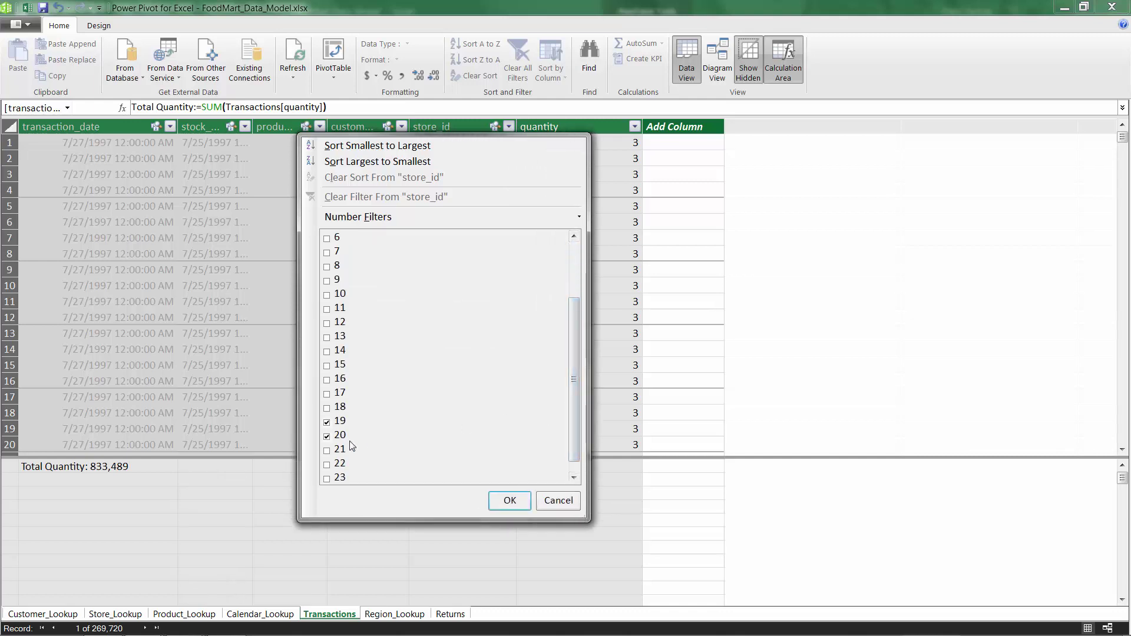
{"action": "left_click", "coordinate": [508, 500]}
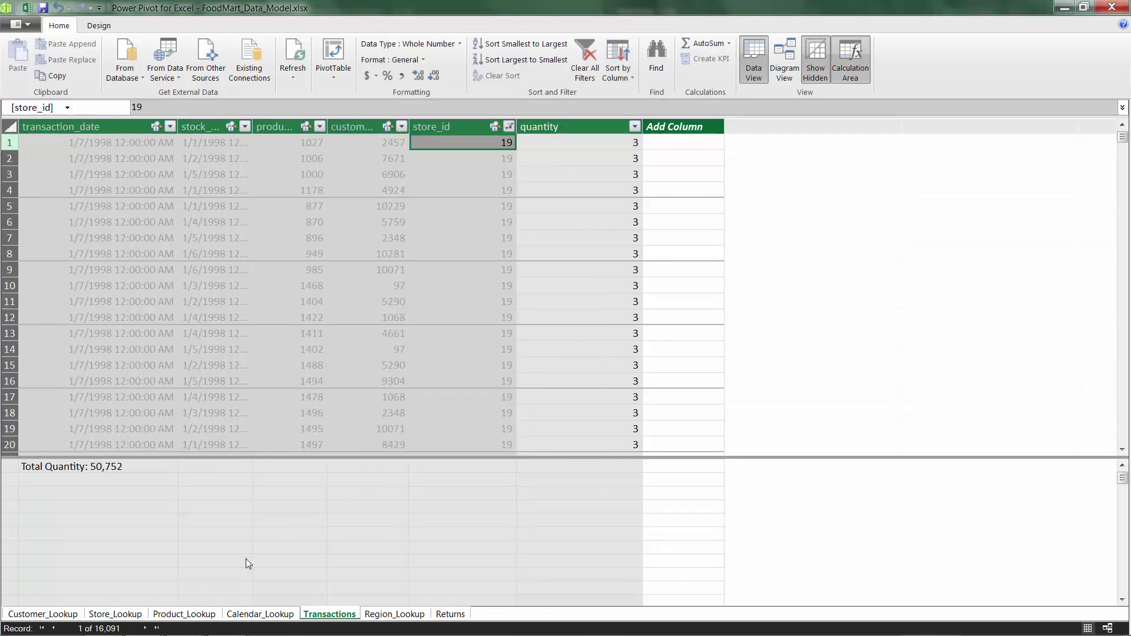
- Sort the filtered Product_Lookup table by product_id from smallest to largest
{"action": "left_click", "coordinate": [166, 614]}
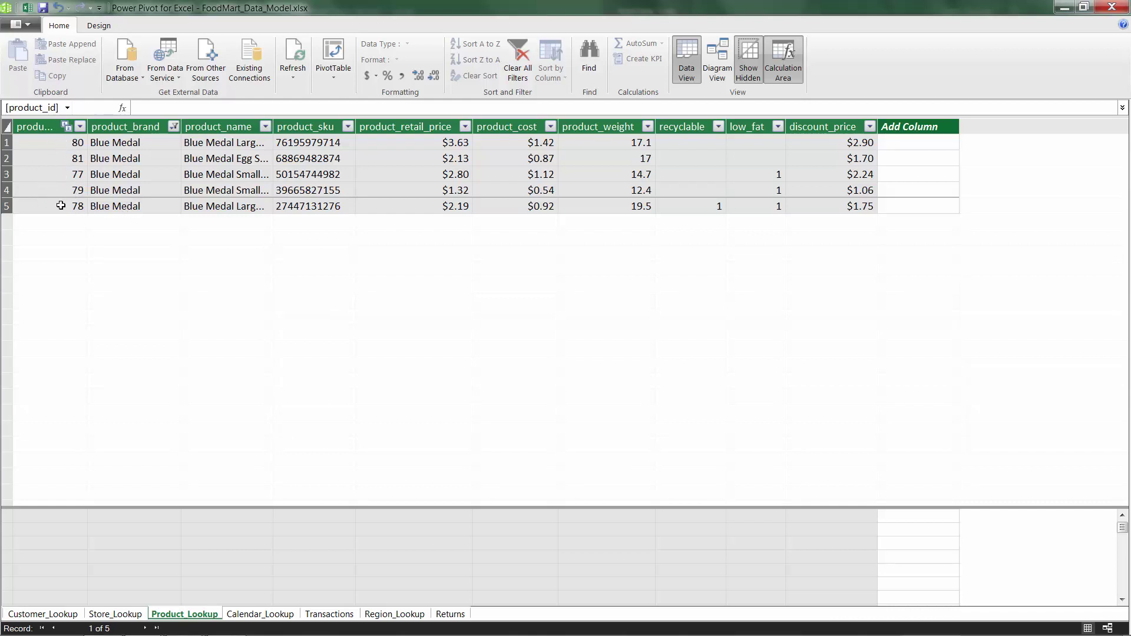
{"action": "left_click", "coordinate": [80, 126]}
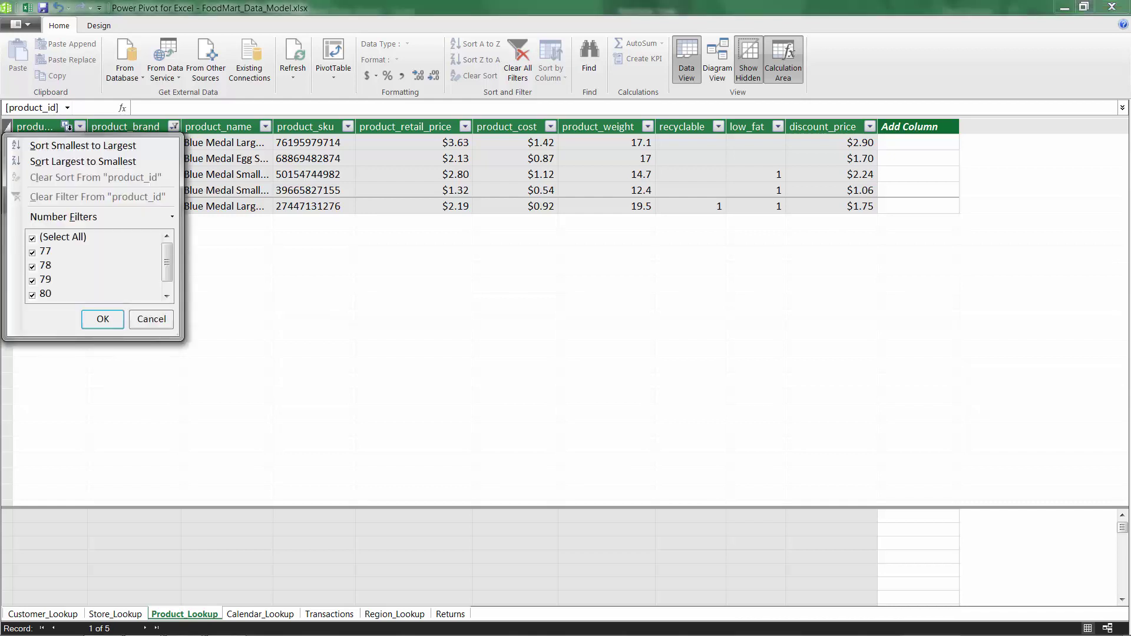
{"action": "left_click", "coordinate": [69, 144]}
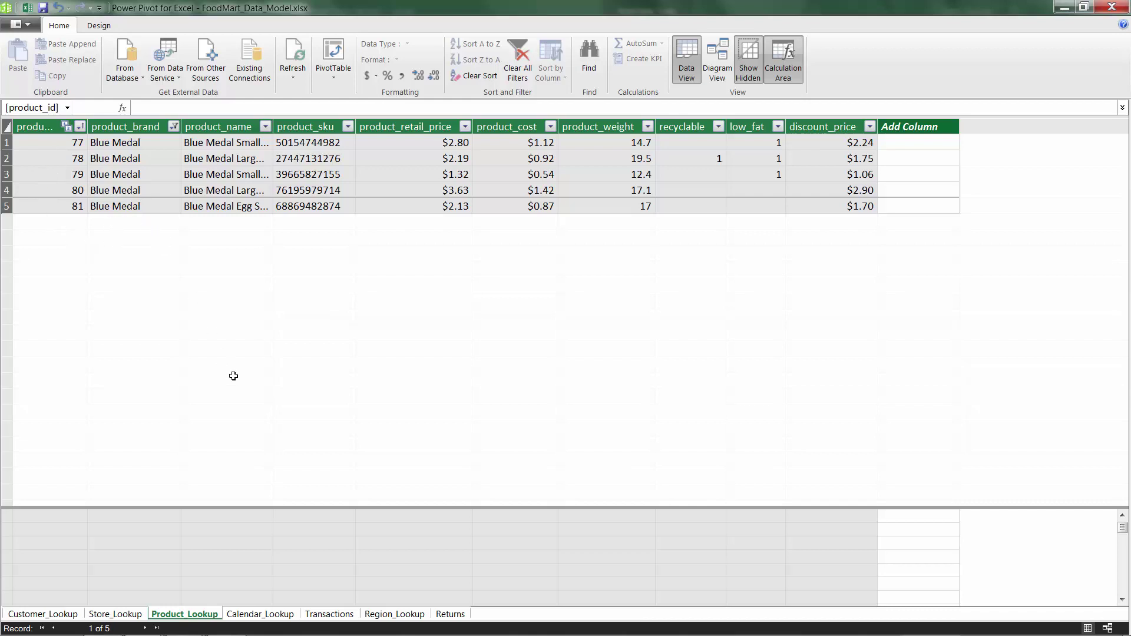
- Widen the Transactions table's product_id column, filter it to 77, 78, 79, 80 and 81, and select the Total Quantity measure
{"action": "left_click", "coordinate": [316, 614]}
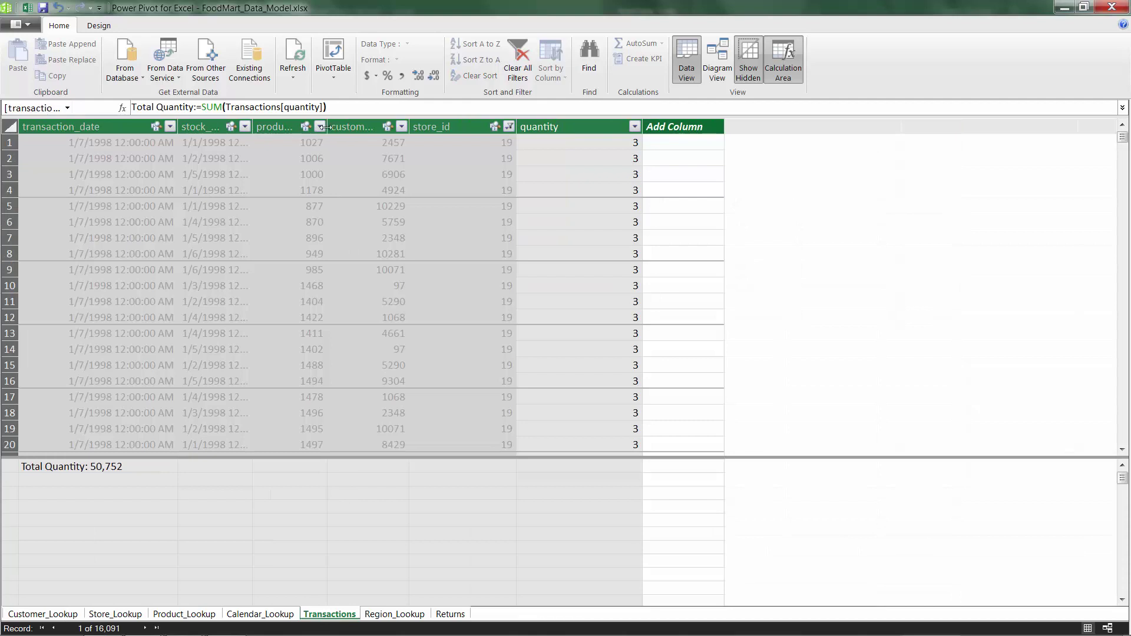
{"action": "left_click_drag", "start_coordinate": [328, 128], "coordinate": [371, 127]}
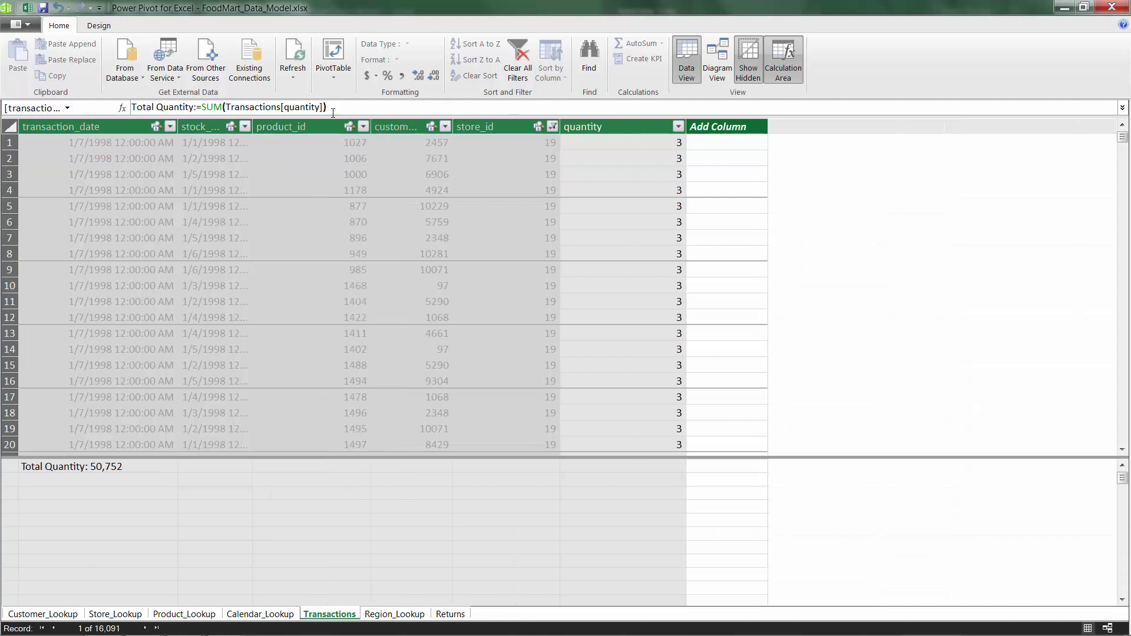
{"action": "left_click", "coordinate": [363, 127]}
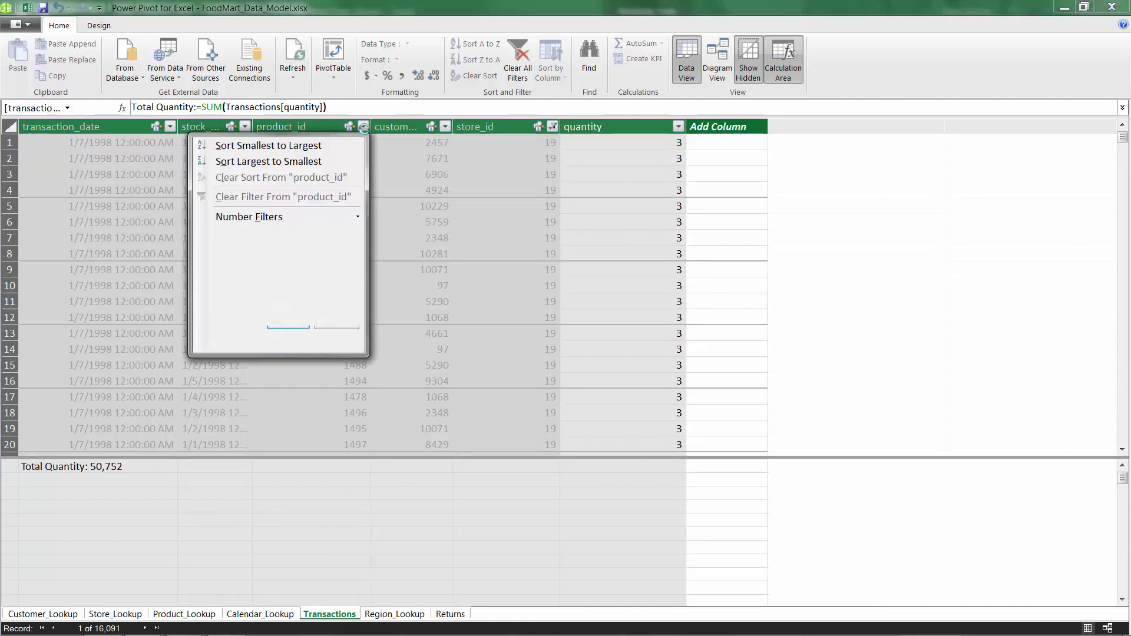
{"action": "left_click", "coordinate": [224, 237]}
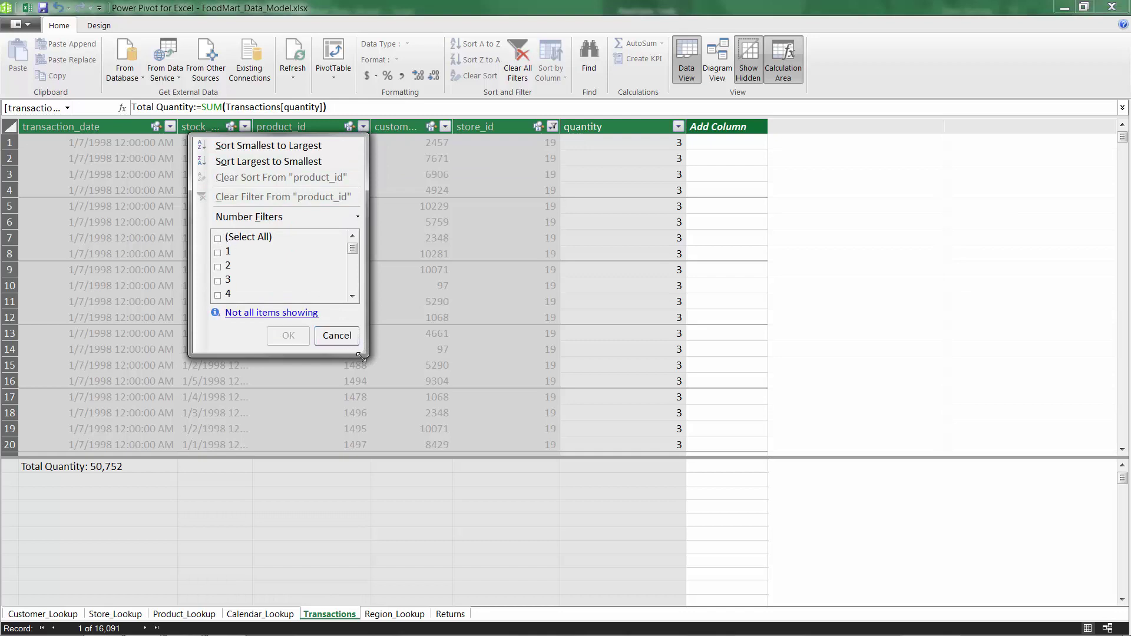
{"action": "left_click_drag", "start_coordinate": [362, 354], "coordinate": [495, 550]}
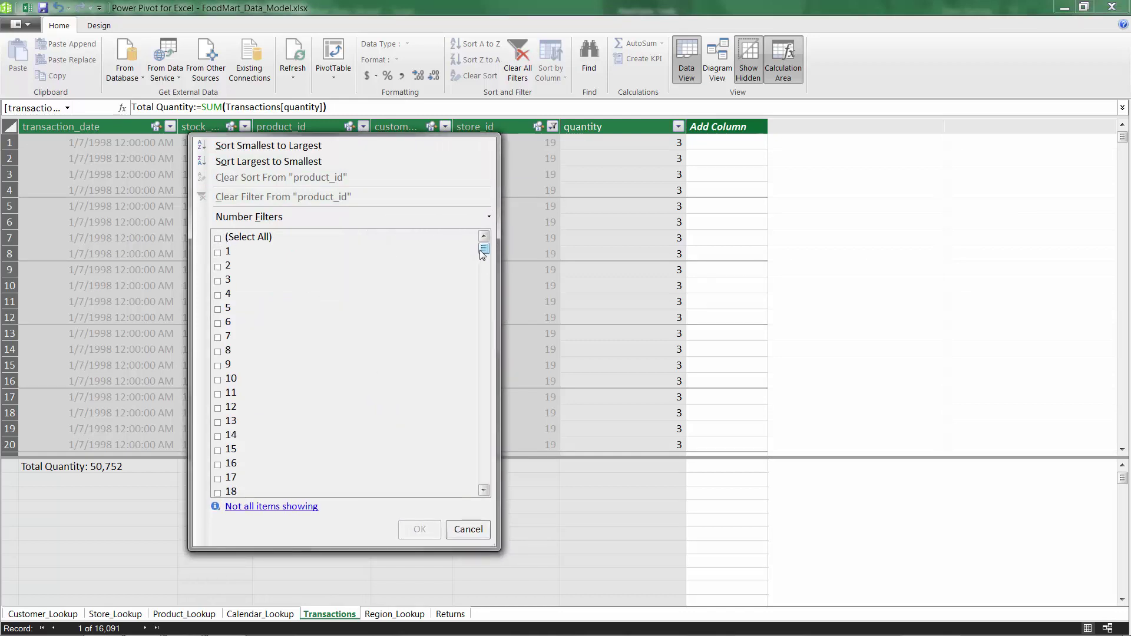
{"action": "left_click_drag", "start_coordinate": [483, 248], "coordinate": [483, 270]}
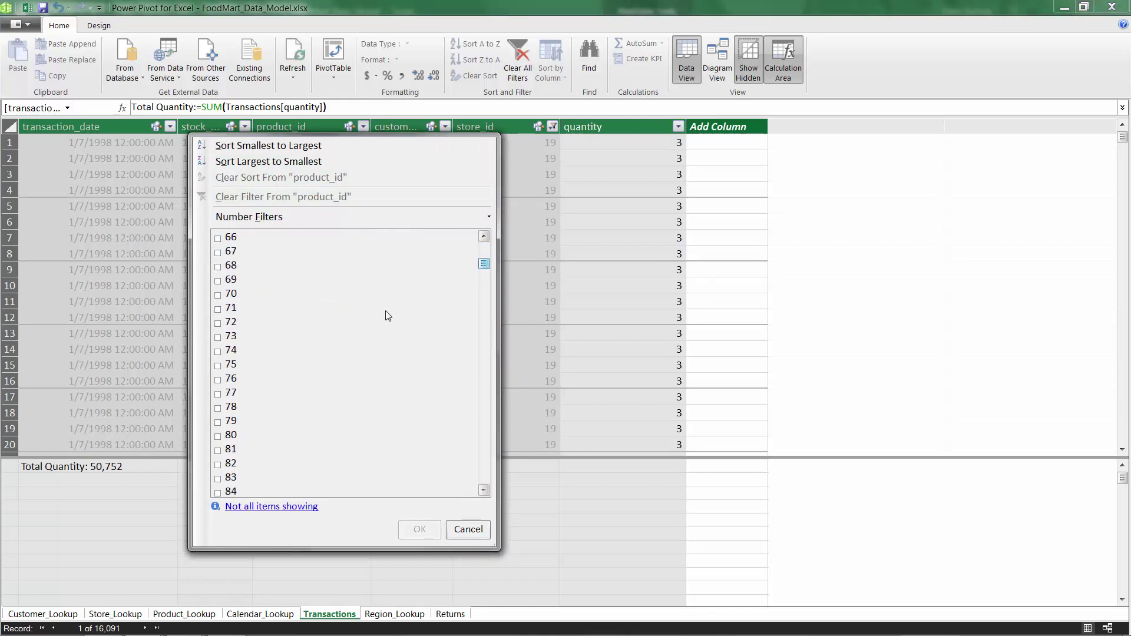
{"action": "left_click", "coordinate": [218, 394]}
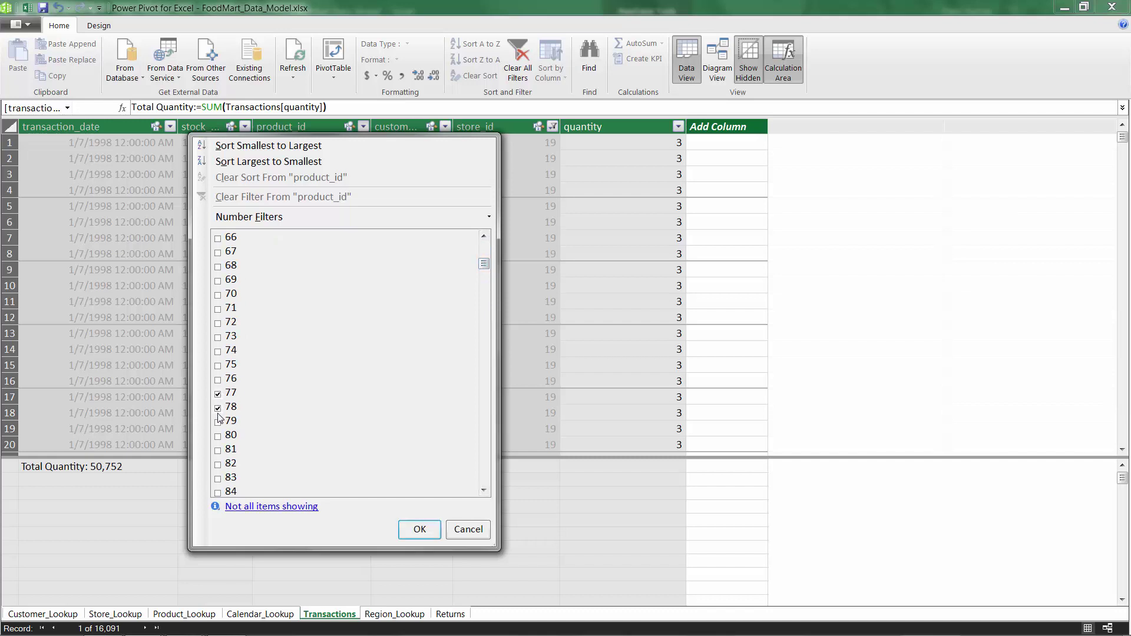
{"action": "left_click", "coordinate": [218, 437]}
{"action": "left_click", "coordinate": [218, 451]}
{"action": "left_click", "coordinate": [416, 528]}
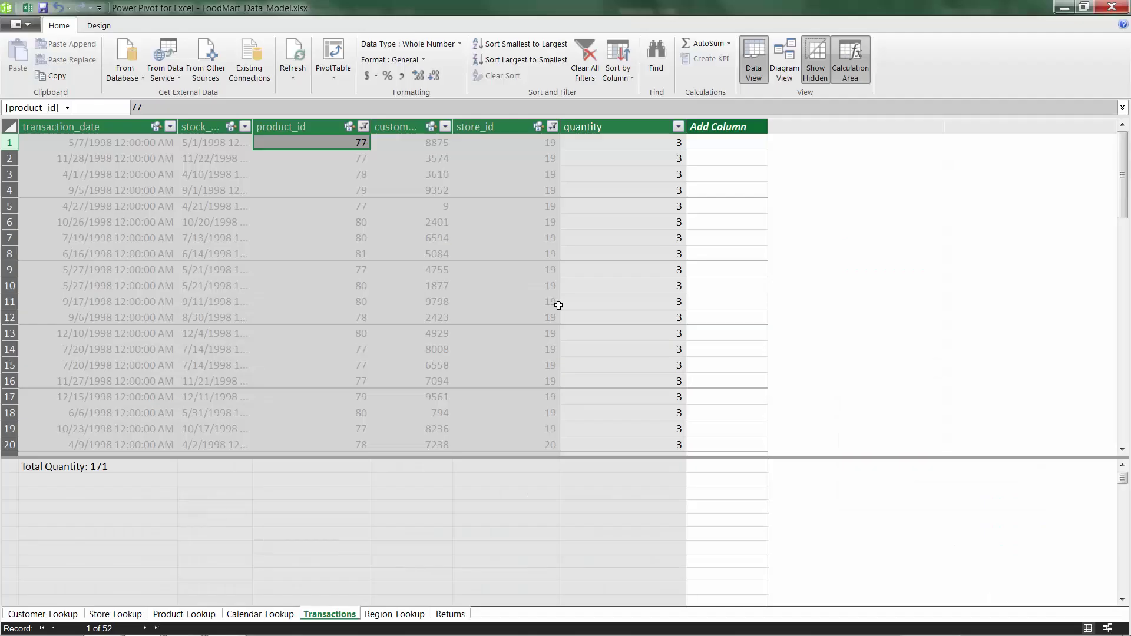
{"action": "left_click", "coordinate": [81, 469]}
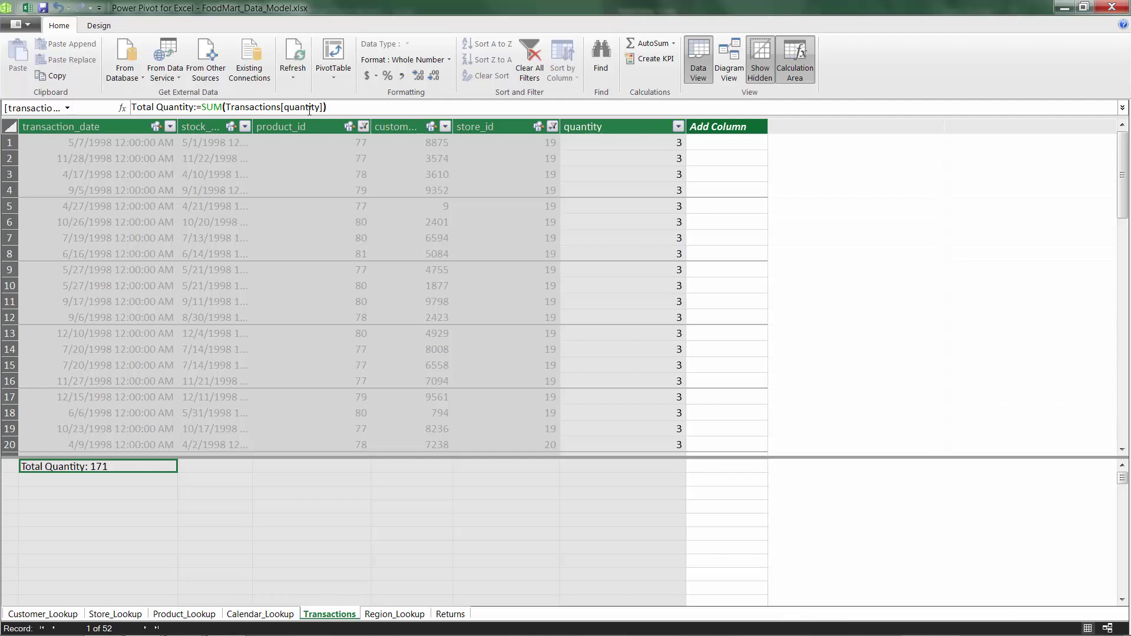
- Switch to the Excel workbook, review the Total Quantity measure's formula in the measures manager, and close the manager
{"action": "left_click", "coordinate": [27, 7]}
{"action": "left_click", "coordinate": [65, 82]}
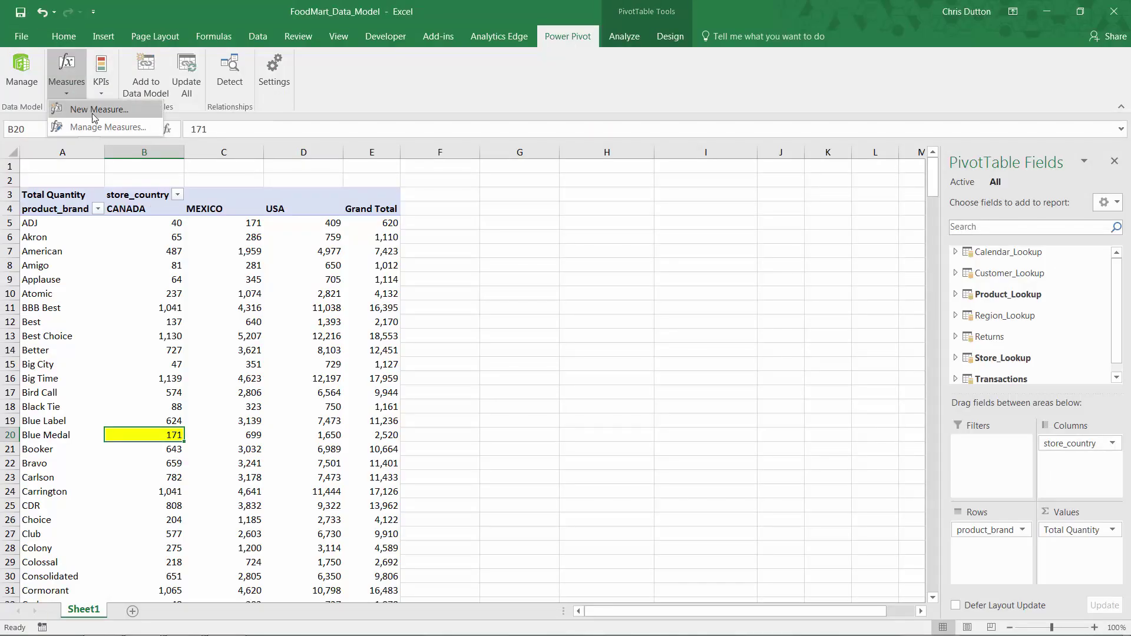
{"action": "left_click", "coordinate": [147, 123]}
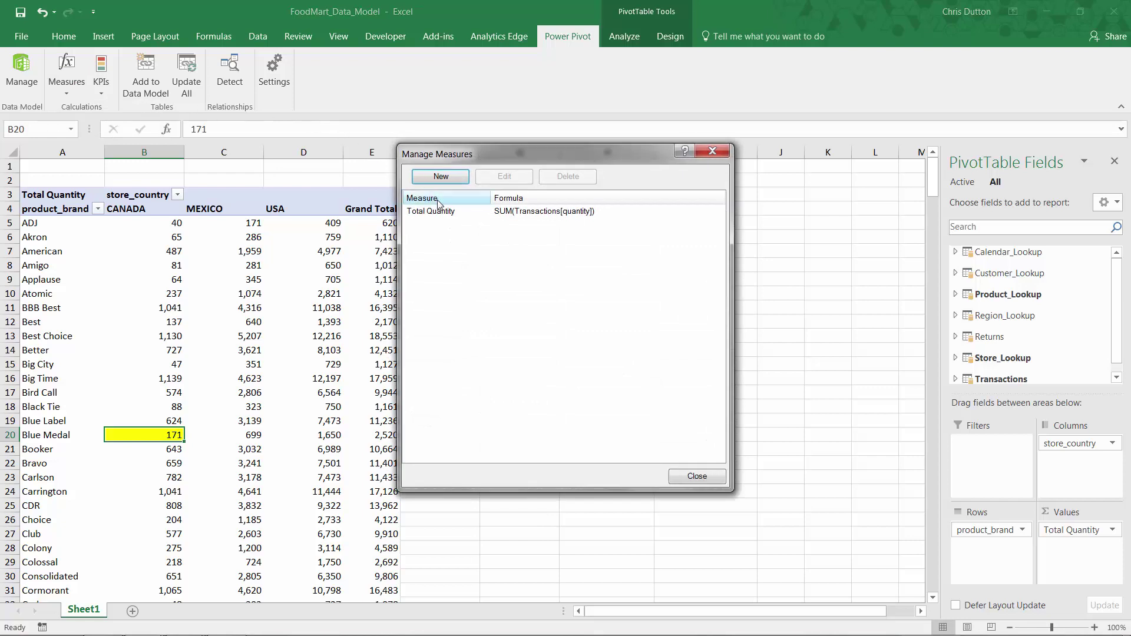
{"action": "left_click", "coordinate": [712, 152]}
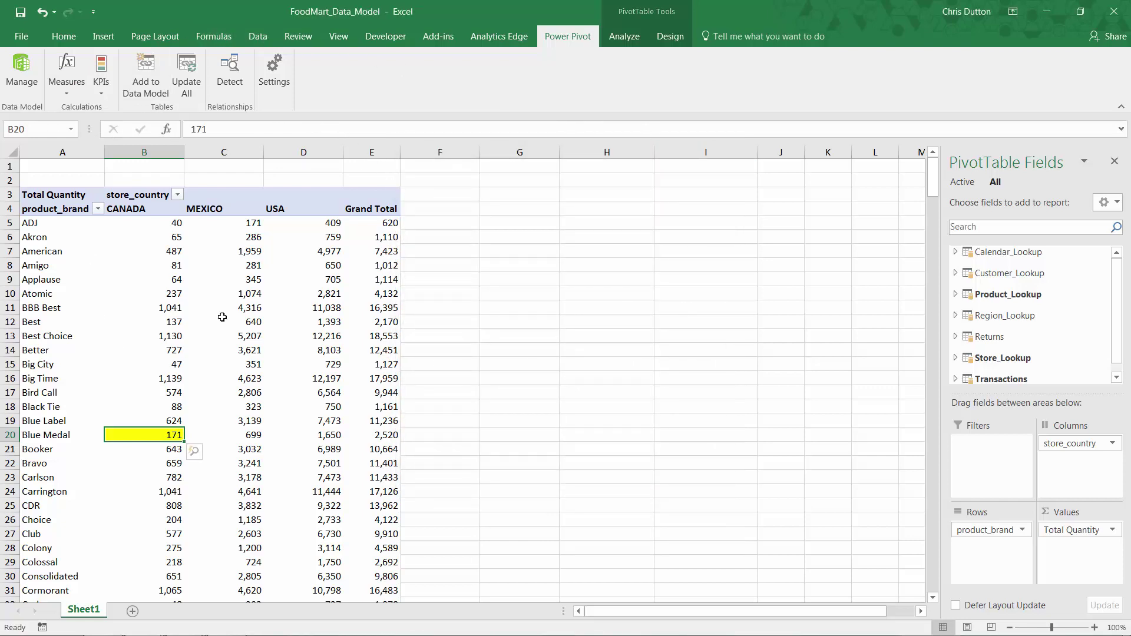
- Select the Transactions table's quantity column in the data model to check the measure's source, and return to the PivotTable's Blue Medal/Canada value
{"action": "left_click", "coordinate": [21, 69]}
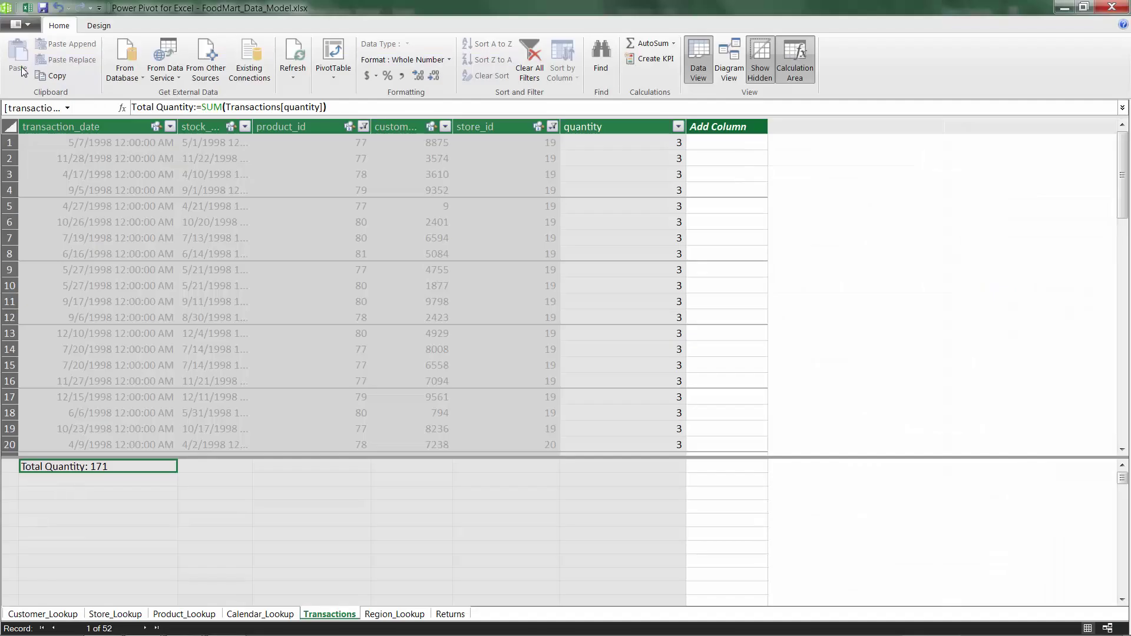
{"action": "left_click", "coordinate": [632, 127]}
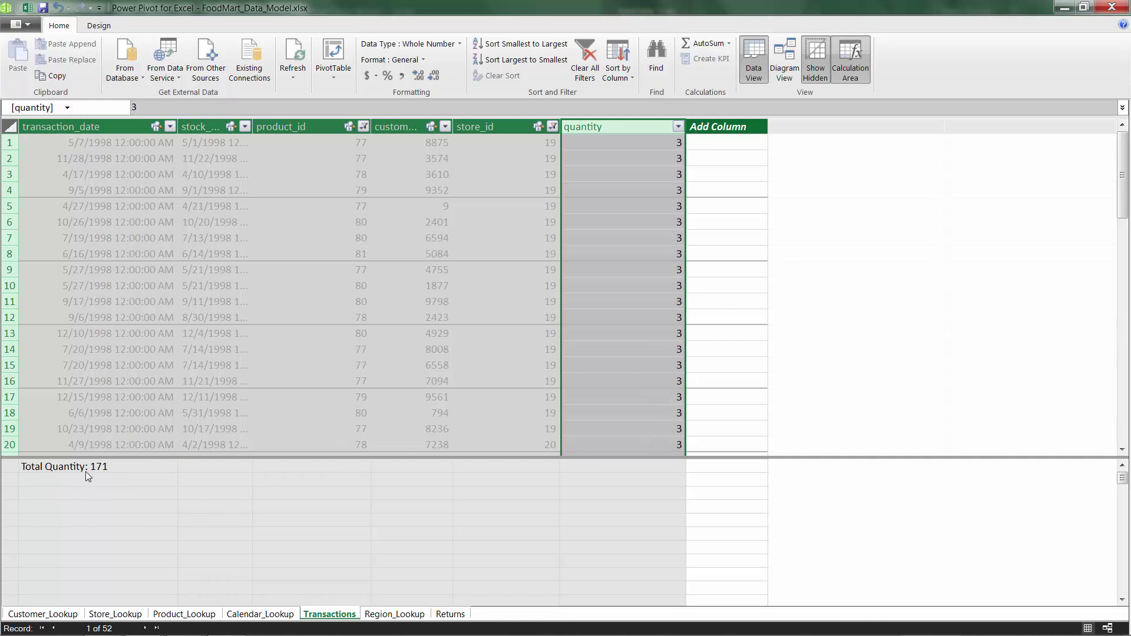
{"action": "left_click", "coordinate": [27, 8]}
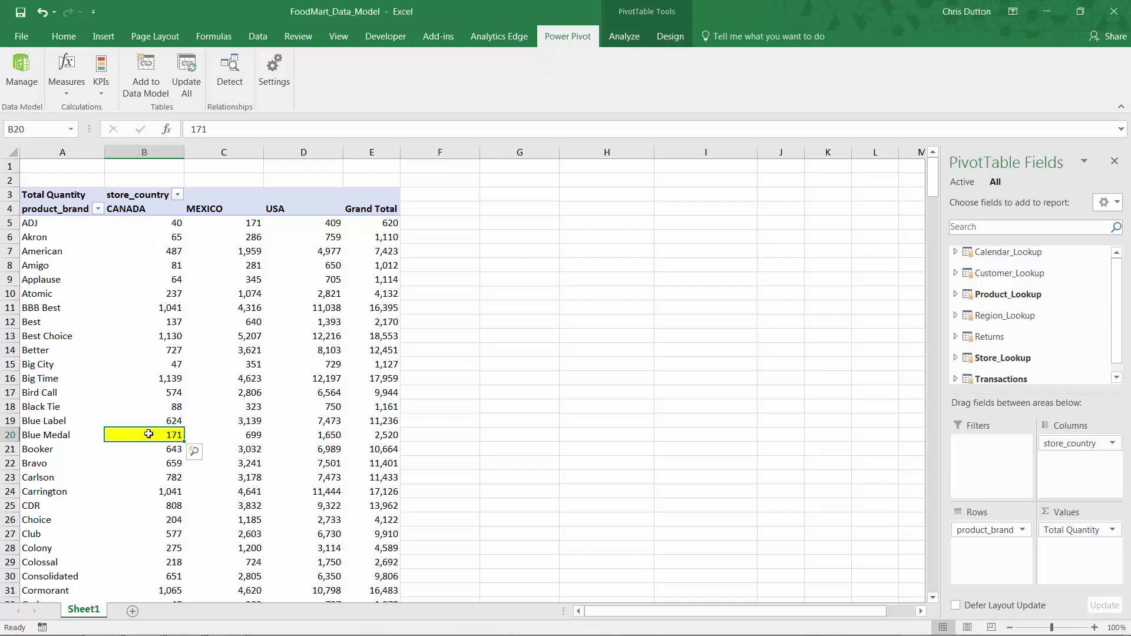
{"action": "mouse_move", "coordinate": [148, 434]}
- Remove the yellow fill from the Blue Medal/Canada cell, B20
{"action": "mouse_move", "coordinate": [339, 382]}
{"action": "left_click", "coordinate": [63, 36]}
{"action": "left_click", "coordinate": [222, 87]}
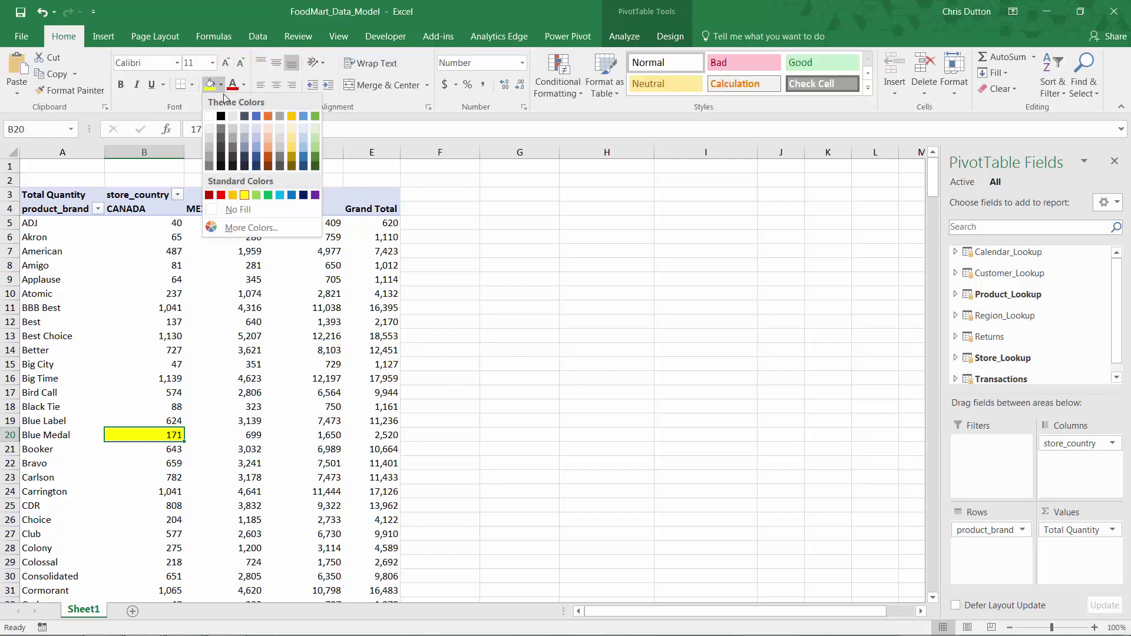
{"action": "left_click", "coordinate": [242, 213]}
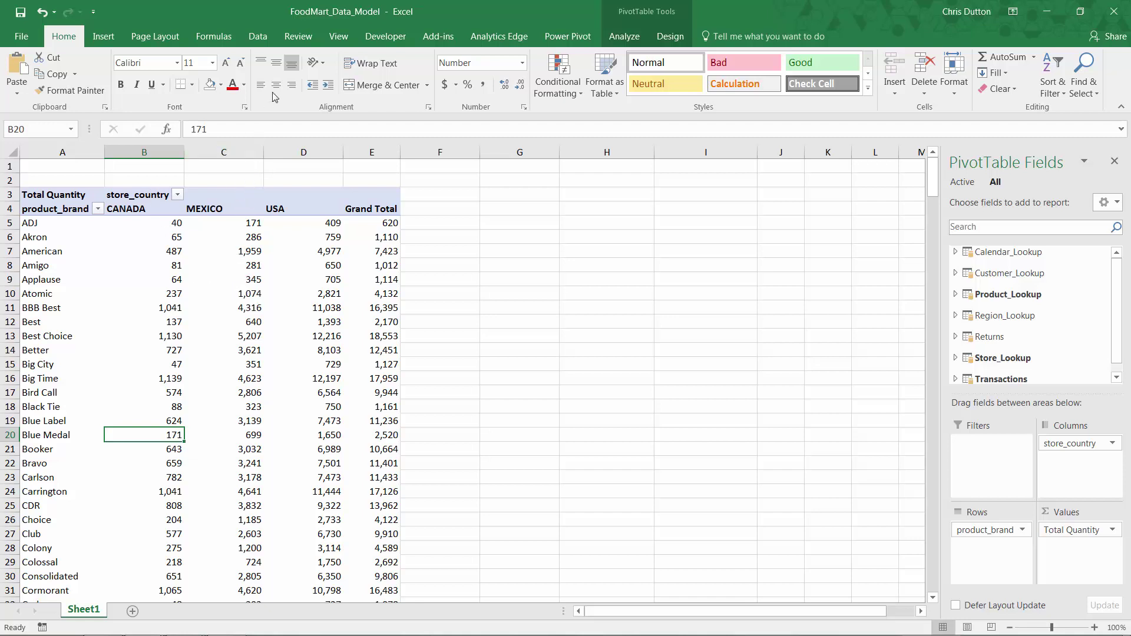
- Reopen the data model and clear the store_id filter from the Transactions table
{"action": "left_click", "coordinate": [257, 36]}
{"action": "left_click", "coordinate": [840, 63]}
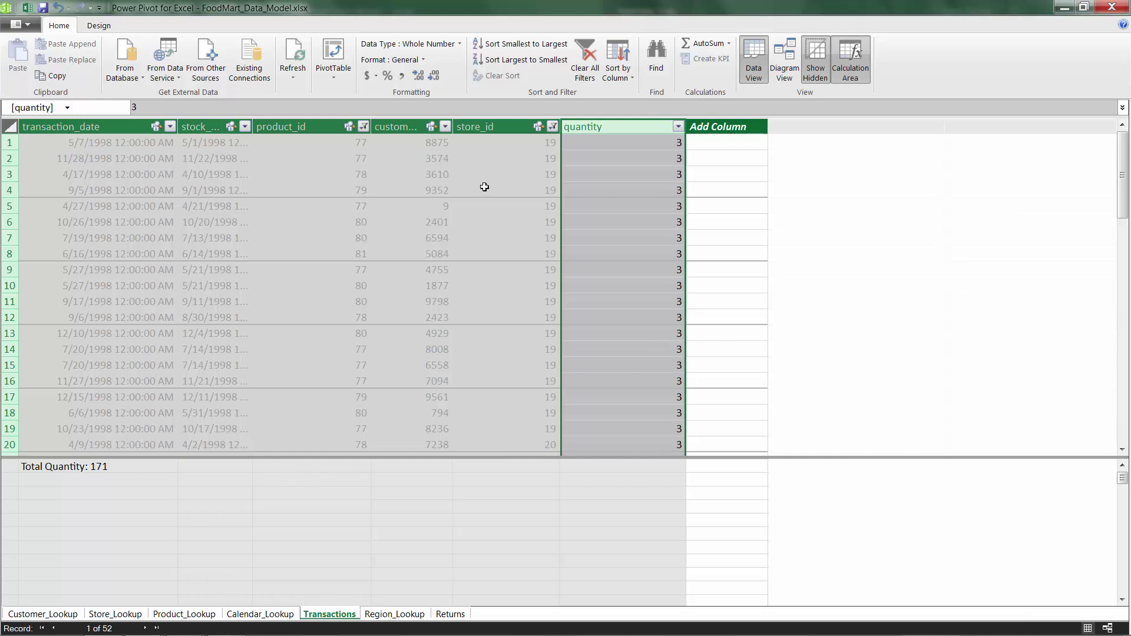
{"action": "left_click", "coordinate": [553, 127]}
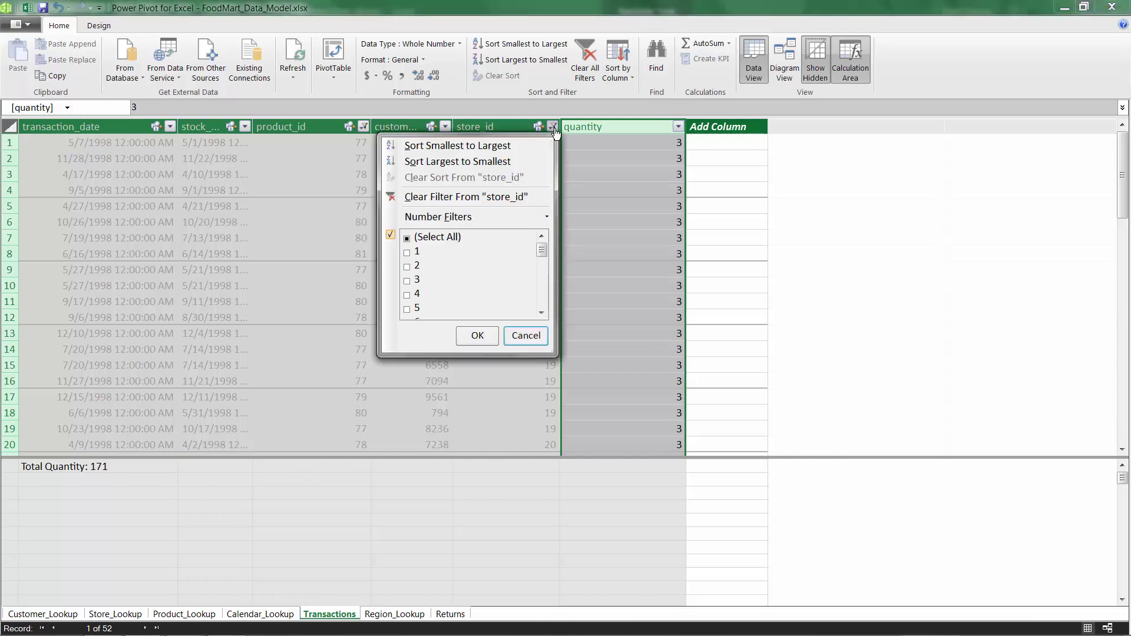
{"action": "left_click", "coordinate": [465, 196]}
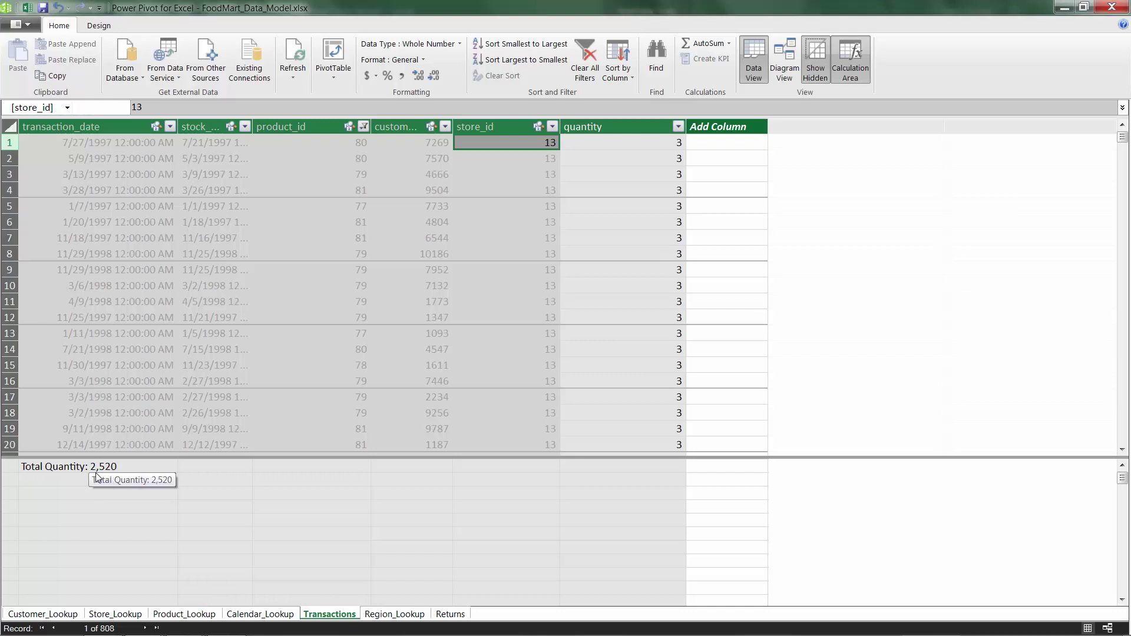
- Return to the workbook, remove store_country from the PivotTable's columns, and select the Blue Medal total
{"action": "left_click", "coordinate": [27, 8]}
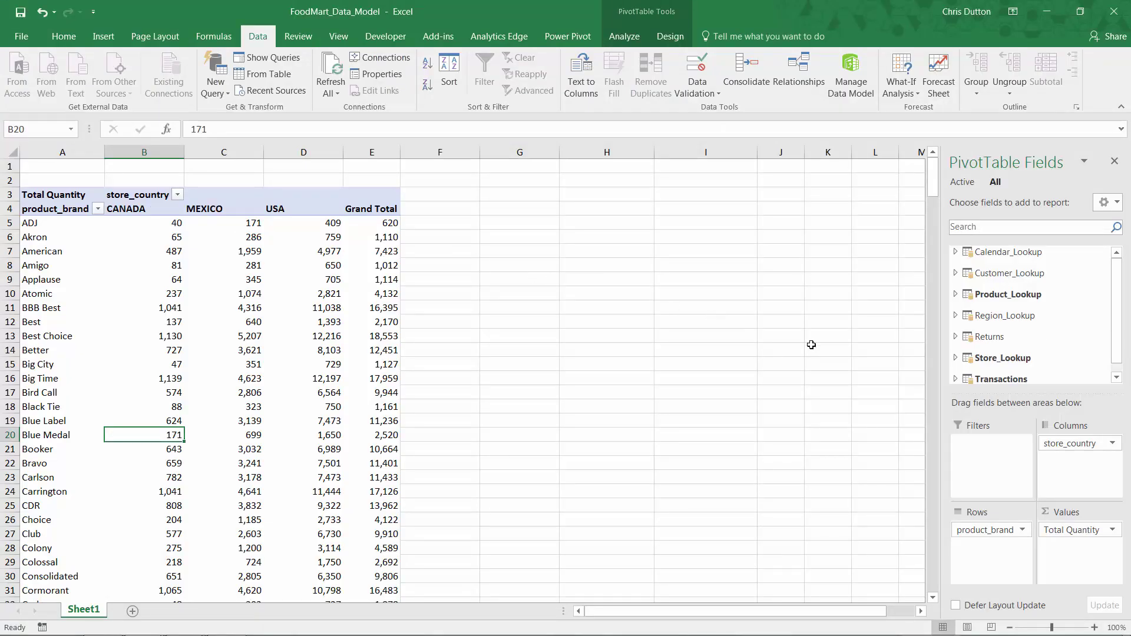
{"action": "left_click_drag", "start_coordinate": [1070, 444], "coordinate": [1038, 333]}
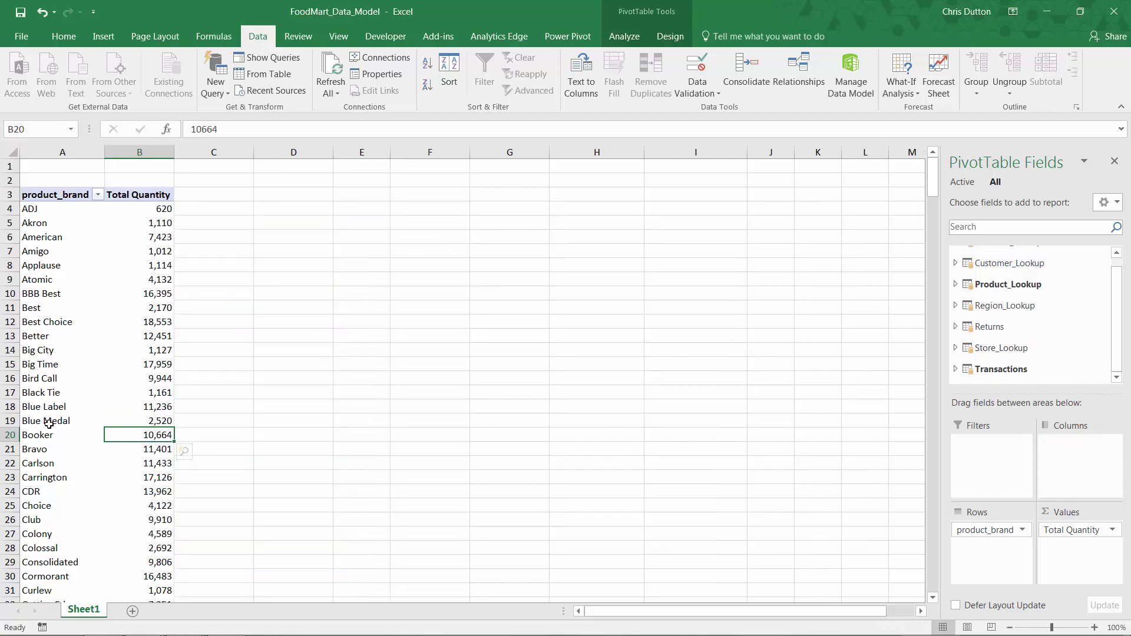
{"action": "left_click", "coordinate": [152, 421]}
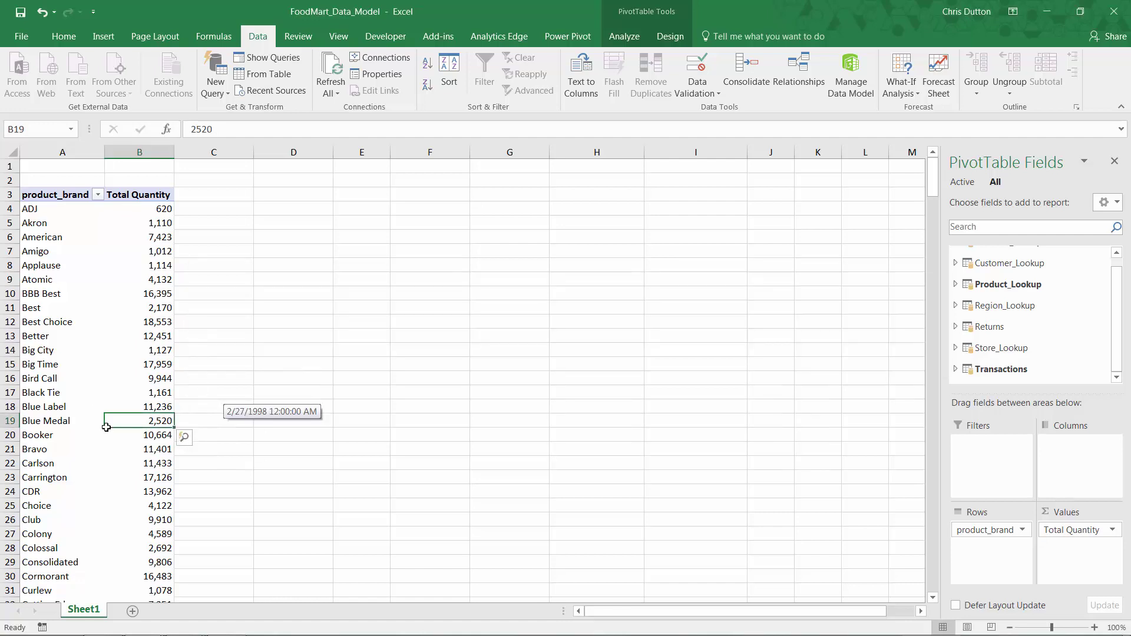
{"action": "mouse_move", "coordinate": [148, 398]}
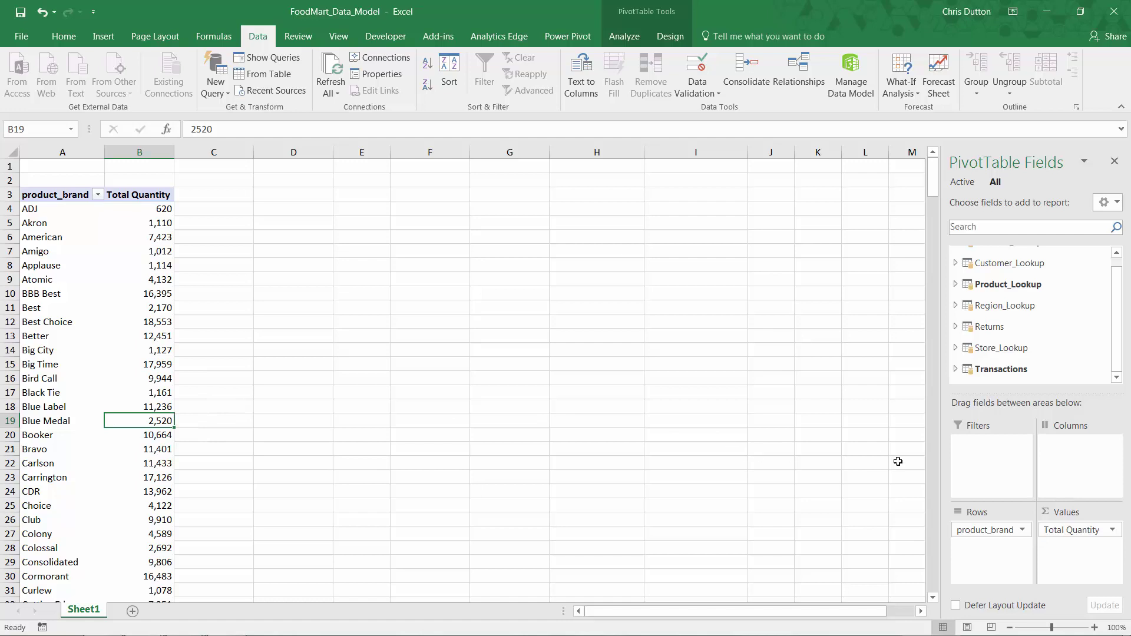
- Remove product_brand from the PivotTable's rows, and clear the product_id filter from the data model's Transactions table
{"action": "left_click_drag", "start_coordinate": [995, 530], "coordinate": [1015, 328]}
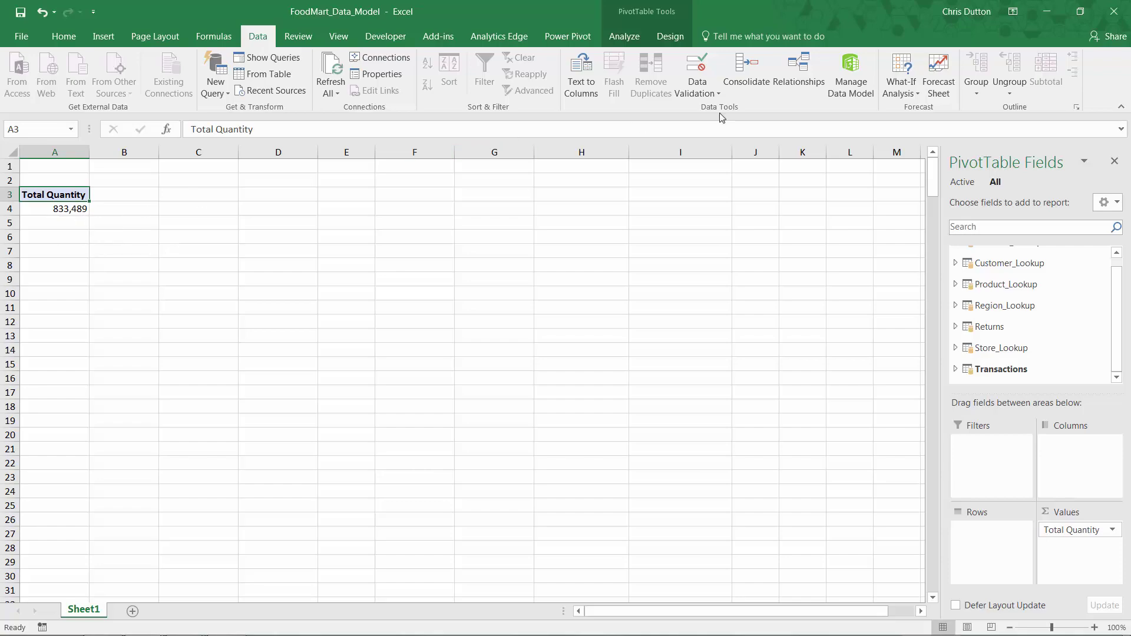
{"action": "left_click", "coordinate": [850, 75]}
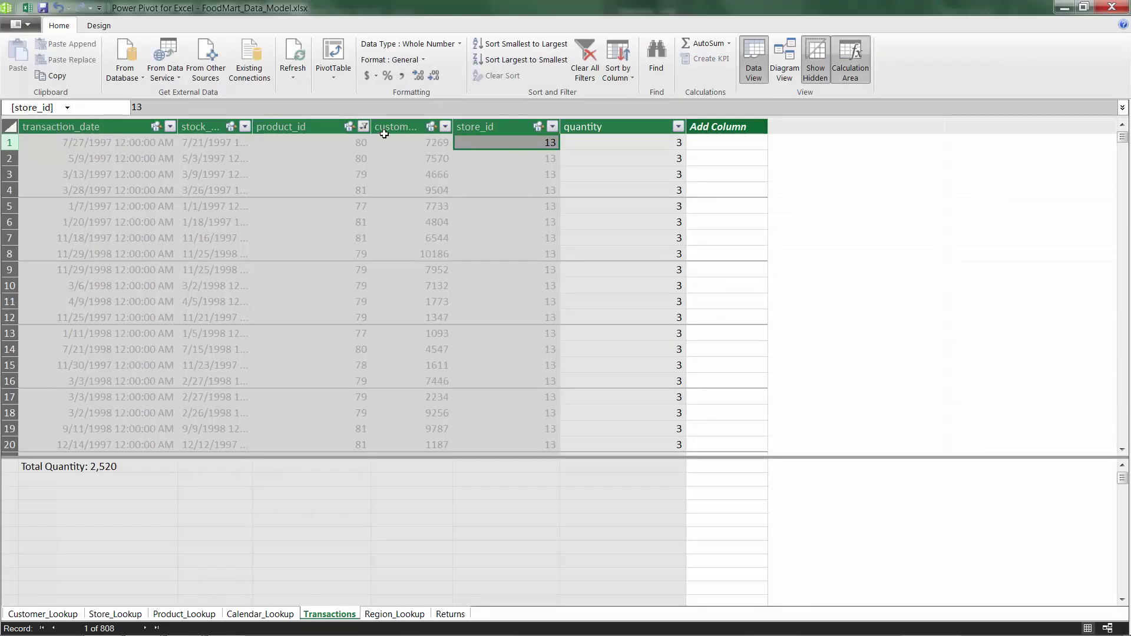
{"action": "left_click", "coordinate": [364, 127]}
{"action": "left_click", "coordinate": [280, 194]}
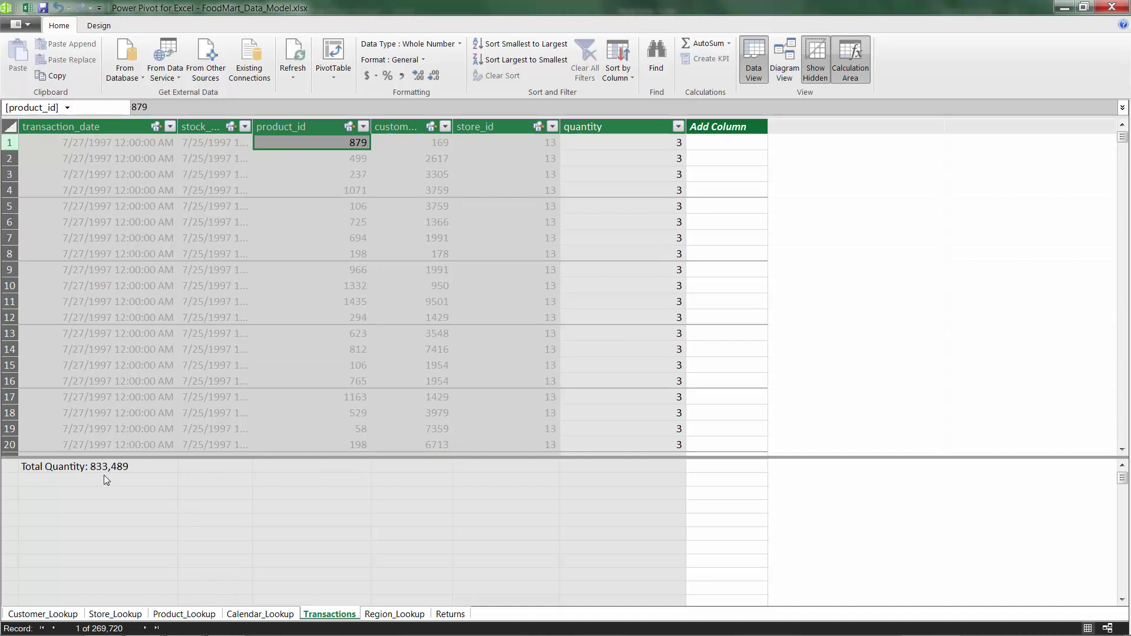
- Return to the workbook and add customer_city from Customer_Lookup to the PivotTable's rows
{"action": "left_click", "coordinate": [27, 9]}
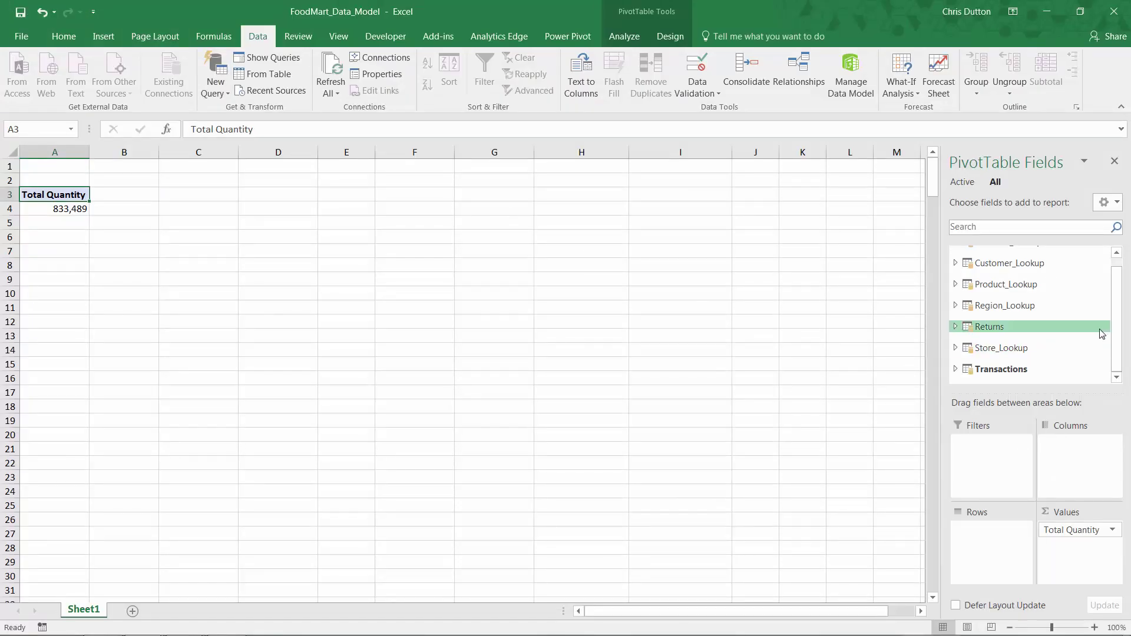
{"action": "scroll", "coordinate": [1071, 312], "scroll_direction": "up", "scroll_amount": 1}
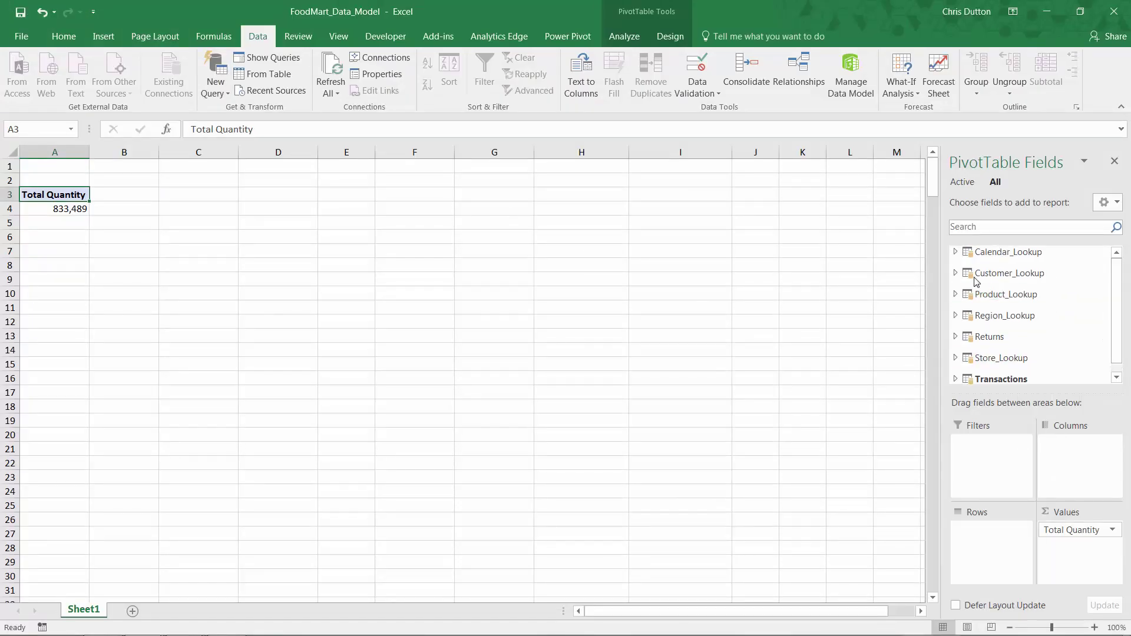
{"action": "left_click", "coordinate": [1060, 274]}
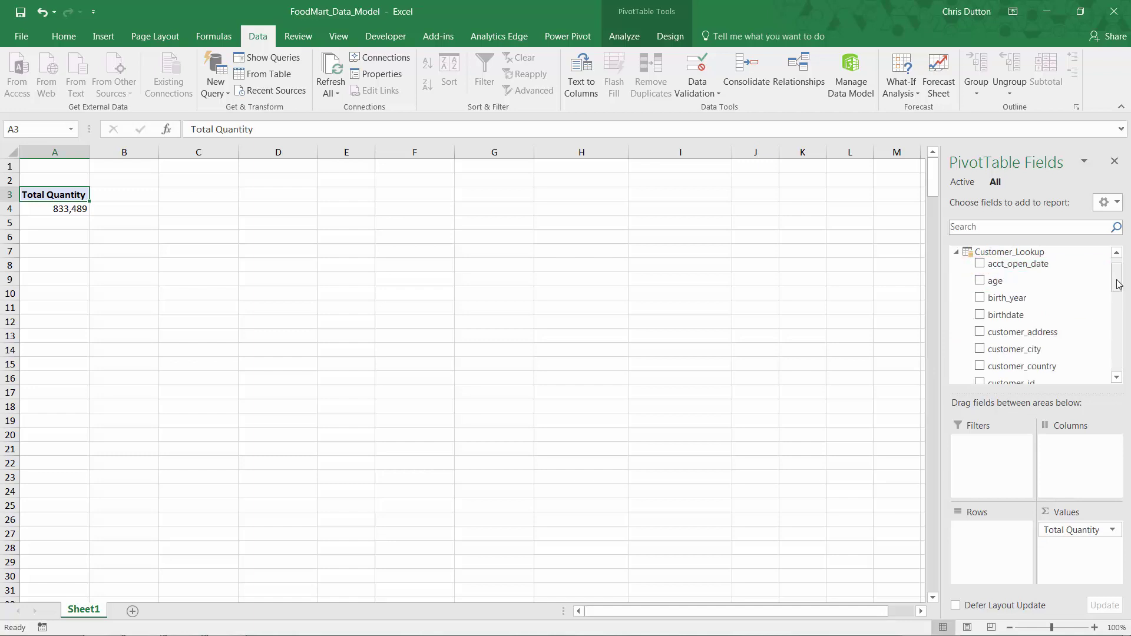
{"action": "left_click_drag", "start_coordinate": [1116, 282], "coordinate": [1115, 297]}
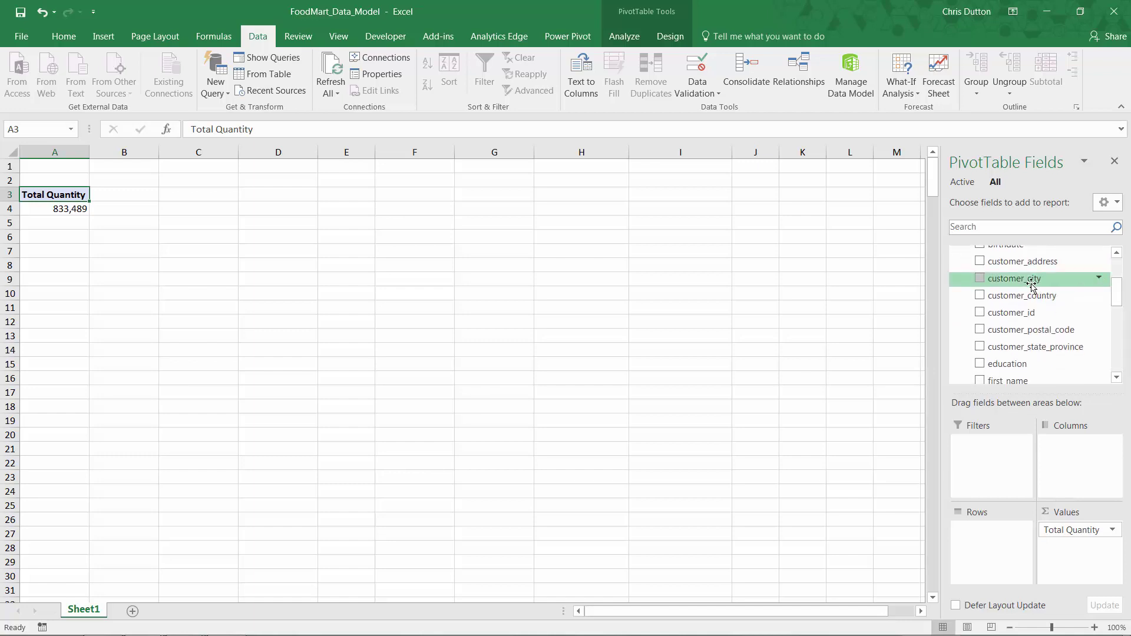
{"action": "left_click_drag", "start_coordinate": [999, 278], "coordinate": [975, 529]}
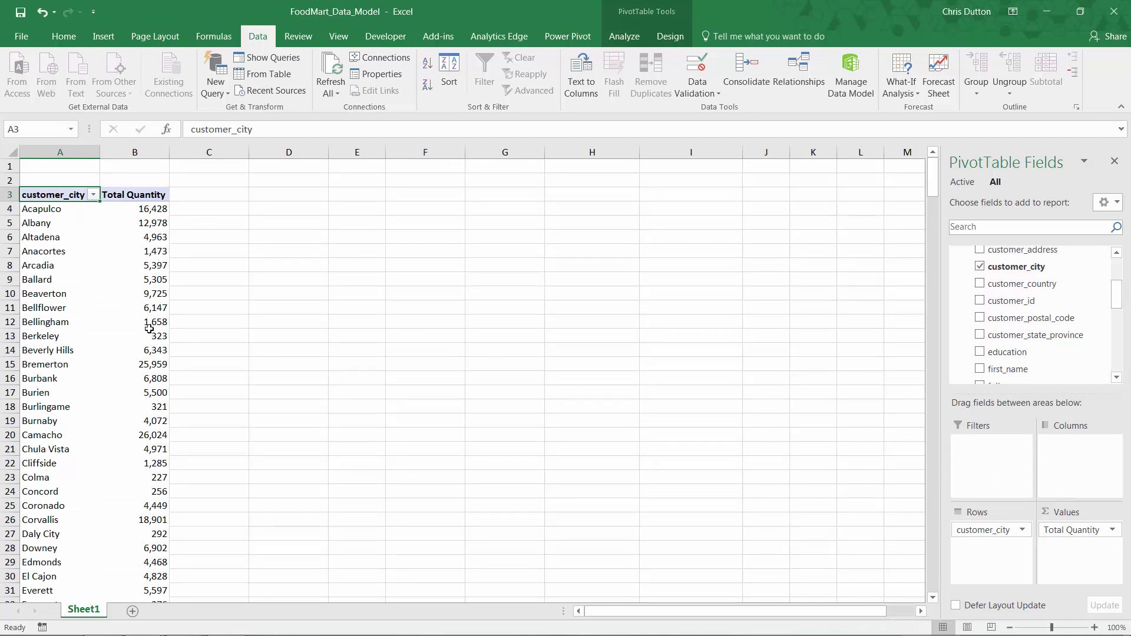
{"action": "scroll", "coordinate": [149, 270], "scroll_direction": "down", "scroll_amount": 3}
- Collapse the Customer_Lookup fields and add the Returns table's quantity field to the PivotTable's values as a sum
{"action": "scroll", "coordinate": [148, 269], "scroll_direction": "up", "scroll_amount": 5}
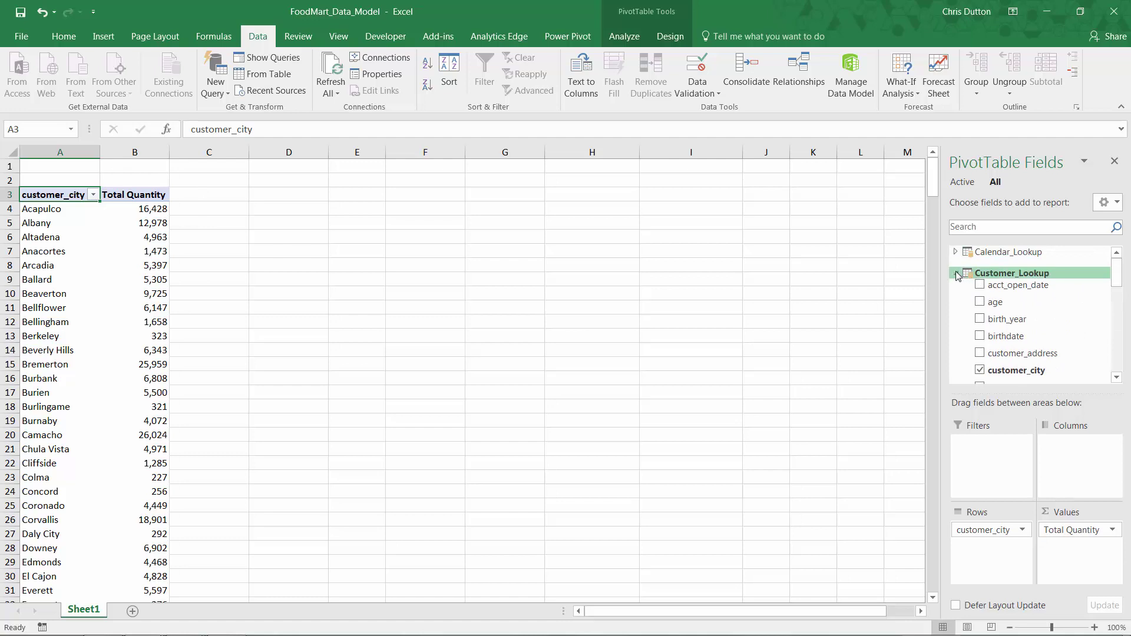
{"action": "left_click", "coordinate": [986, 273]}
{"action": "scroll", "coordinate": [990, 335], "scroll_direction": "down", "scroll_amount": 1}
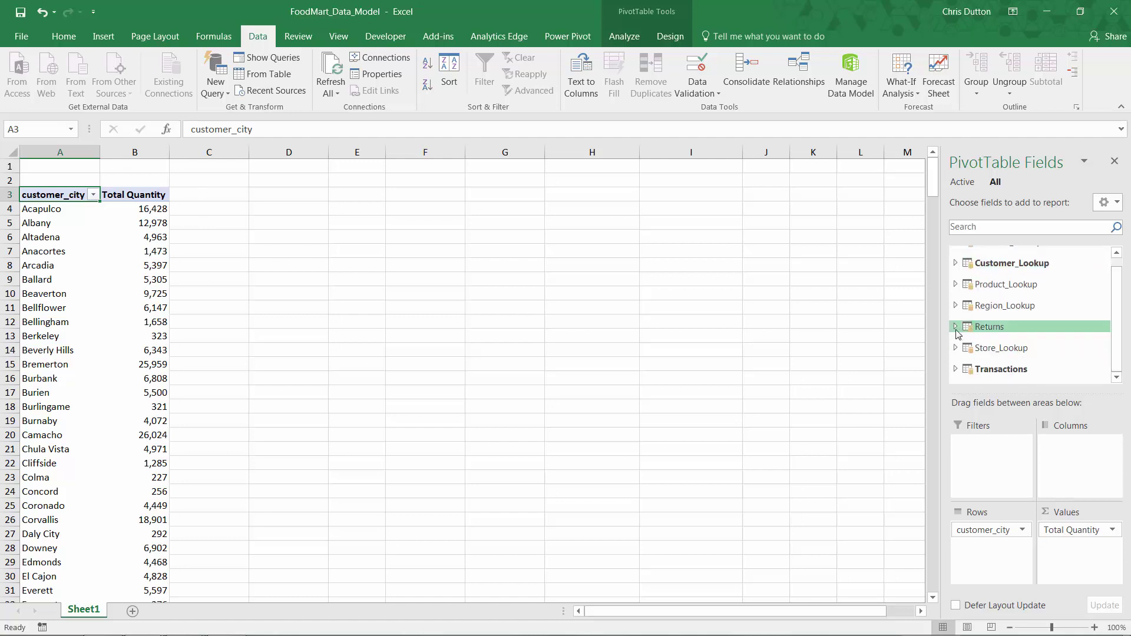
{"action": "left_click", "coordinate": [989, 328]}
{"action": "left_click_drag", "start_coordinate": [1006, 344], "coordinate": [1084, 564]}
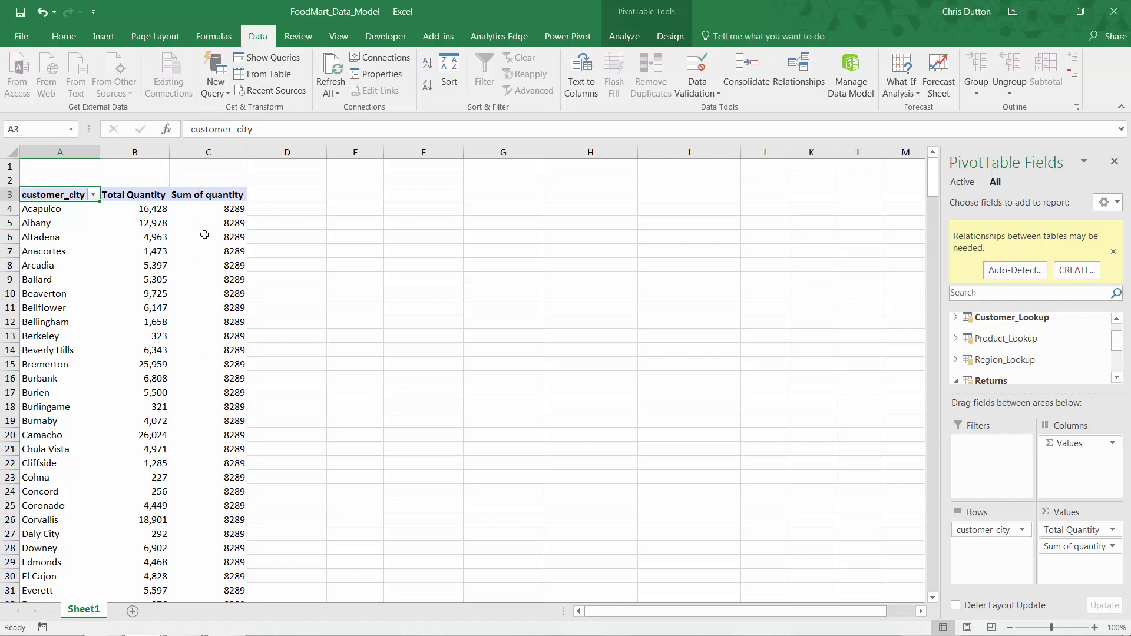
- Examine the Sum of quantity values across the customer cities, and select the Acapulco row label
{"action": "left_click", "coordinate": [214, 206]}
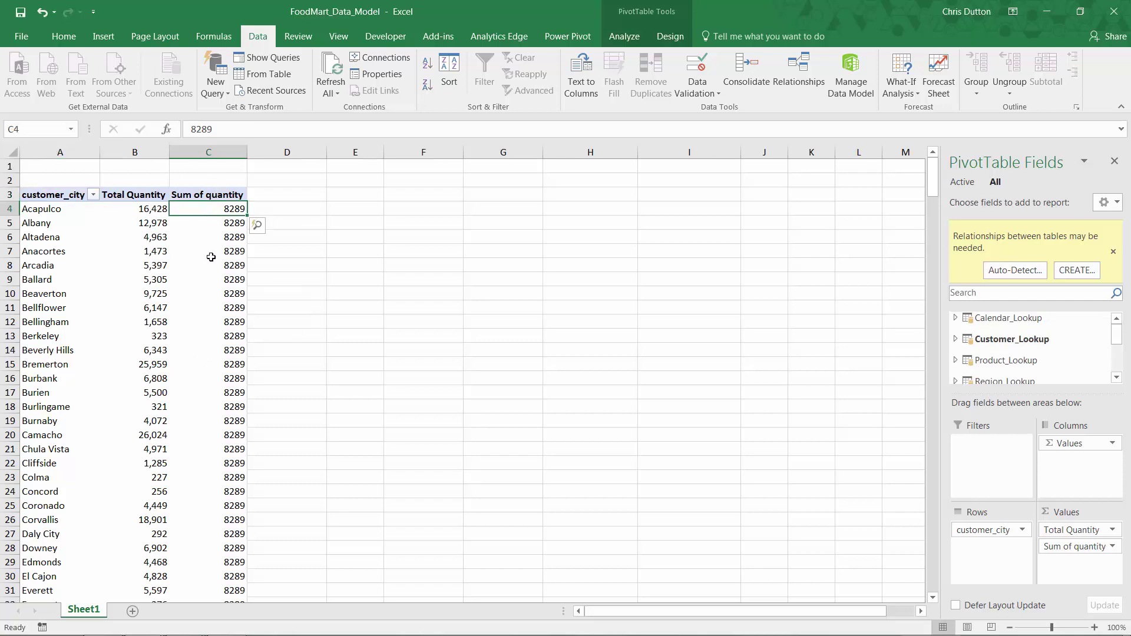
{"action": "scroll", "coordinate": [210, 260], "scroll_direction": "down", "scroll_amount": 5}
{"action": "scroll", "coordinate": [210, 261], "scroll_direction": "down", "scroll_amount": 2}
{"action": "scroll", "coordinate": [210, 261], "scroll_direction": "up", "scroll_amount": 7}
{"action": "left_click", "coordinate": [41, 210]}
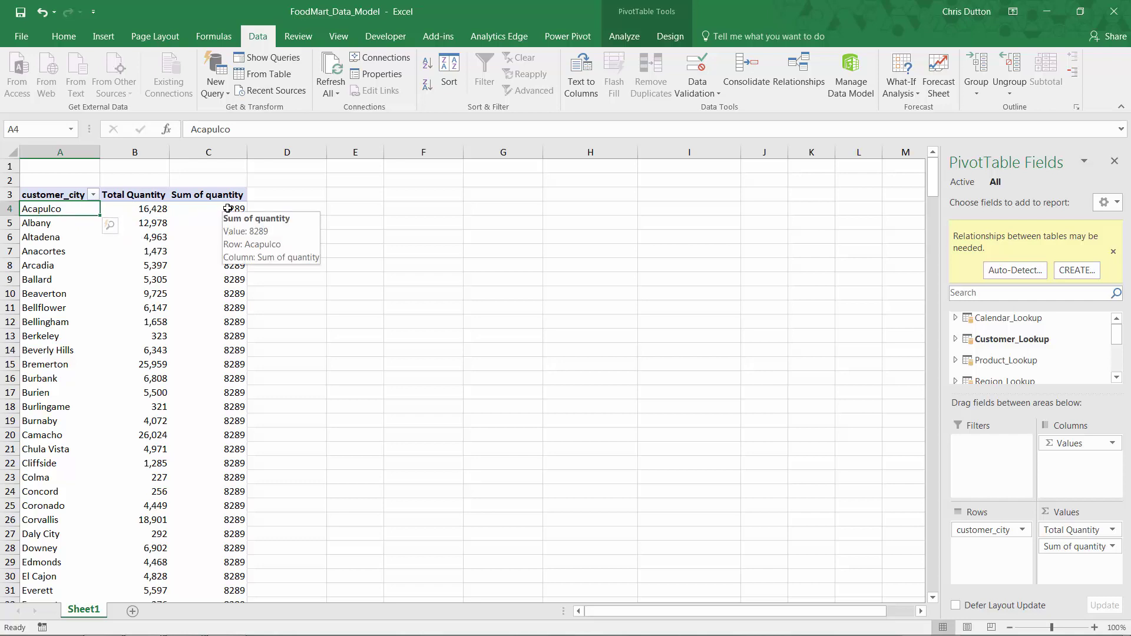
- Examine in the data model's diagram view how Customer_Lookup and Returns are connected, shifting both tables slightly to trace their relationship lines
{"action": "left_click", "coordinate": [855, 83]}
{"action": "left_click", "coordinate": [761, 59]}
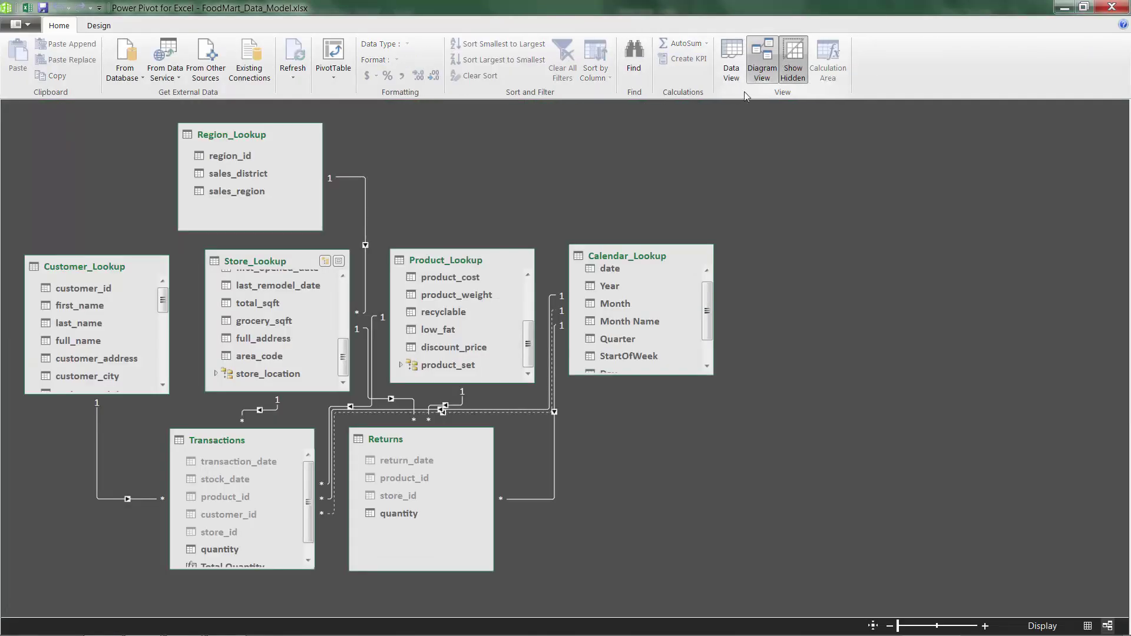
{"action": "left_click_drag", "start_coordinate": [391, 441], "coordinate": [419, 458]}
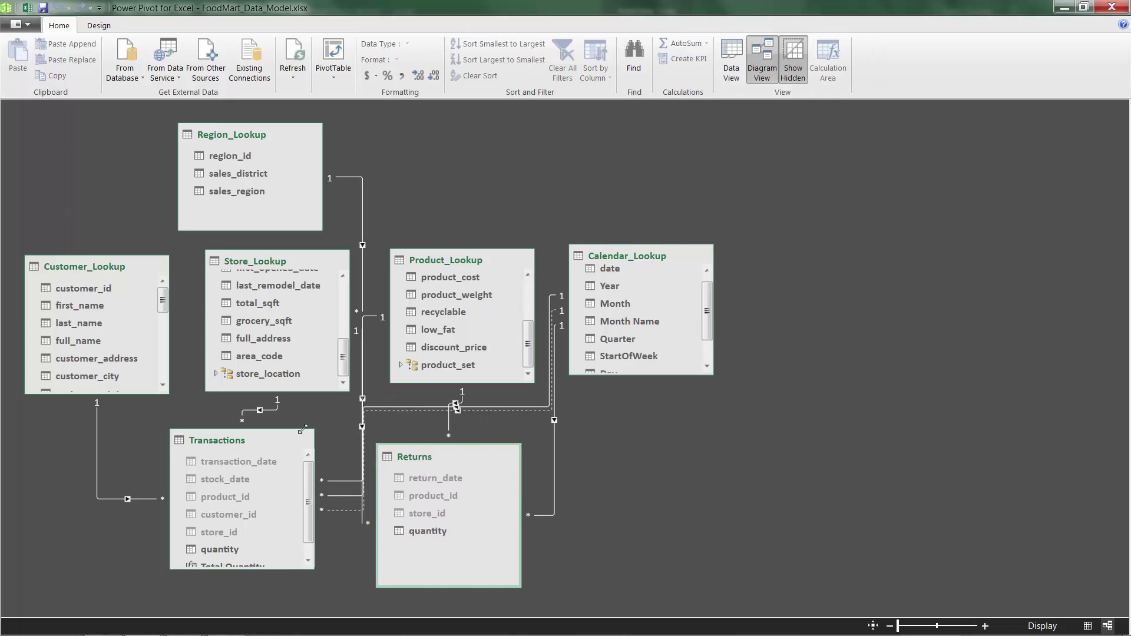
{"action": "mouse_move", "coordinate": [67, 286]}
{"action": "left_mouse_down"}
{"action": "mouse_move", "coordinate": [70, 242]}
{"action": "mouse_move", "coordinate": [69, 264]}
{"action": "left_mouse_up"}
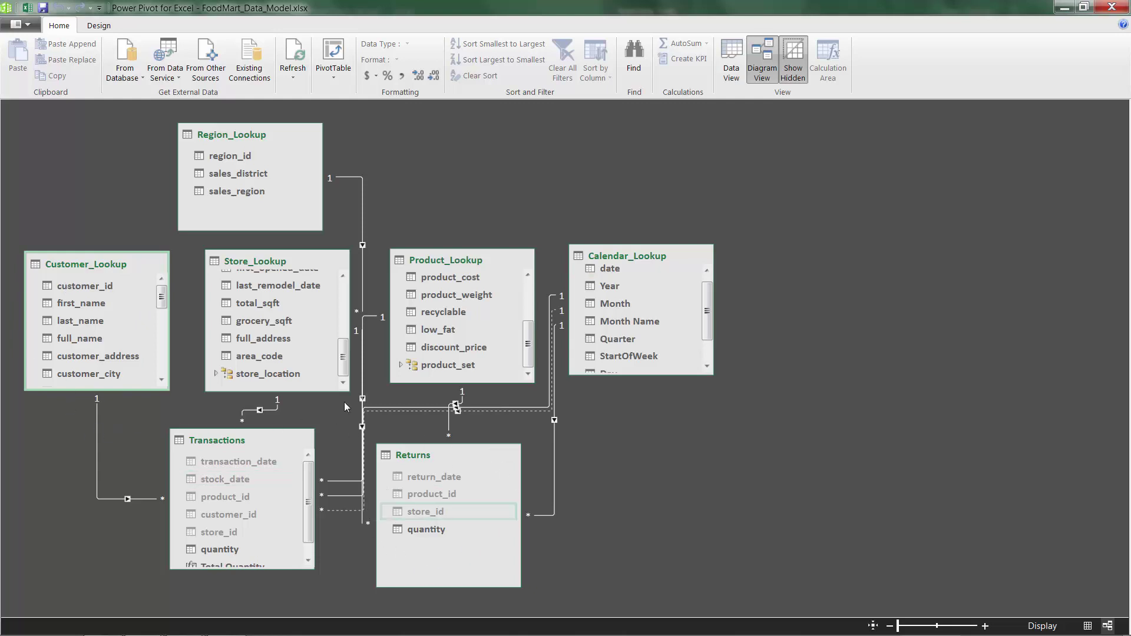
- Return to the workbook and remove Sum of quantity from the PivotTable's values
{"action": "left_click", "coordinate": [24, 9]}
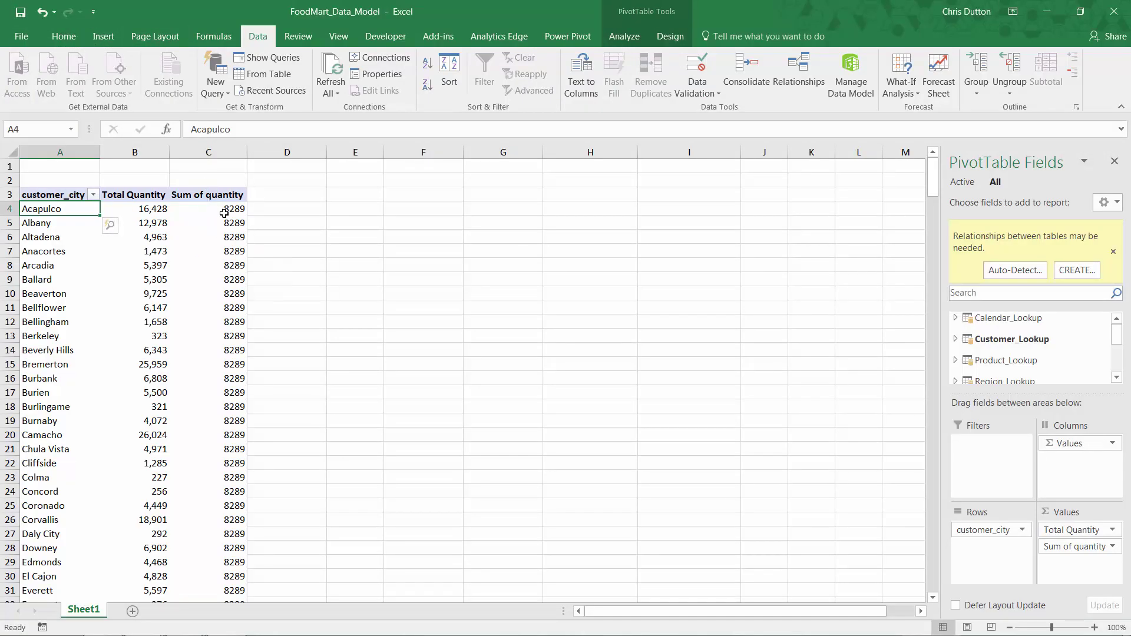
{"action": "mouse_move", "coordinate": [224, 213]}
{"action": "left_click_drag", "start_coordinate": [1077, 541], "coordinate": [1049, 360]}
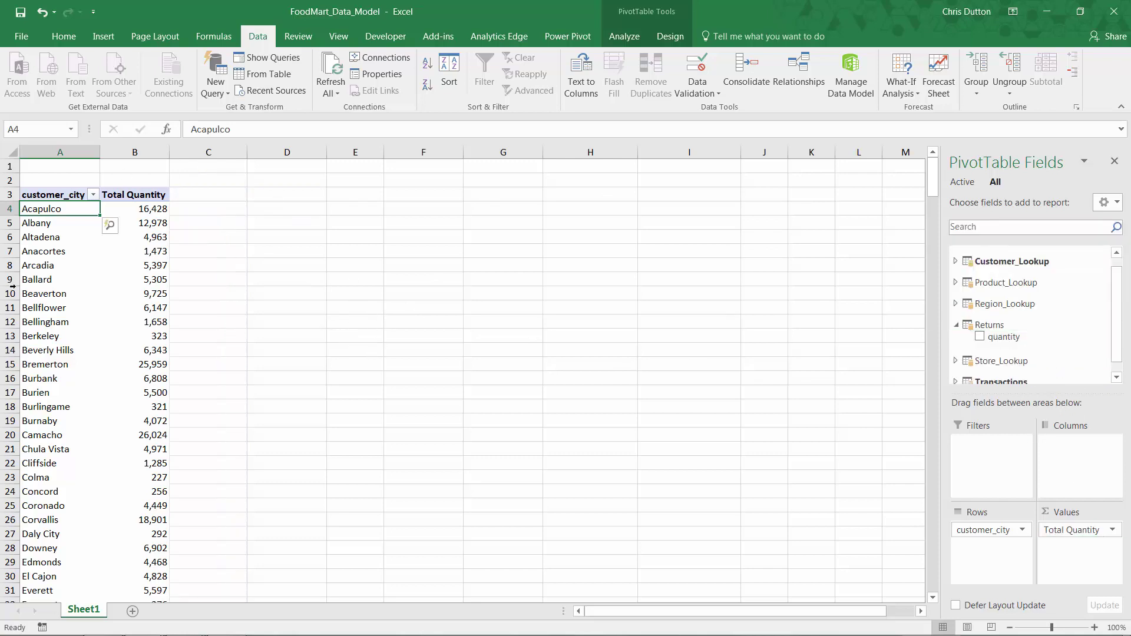